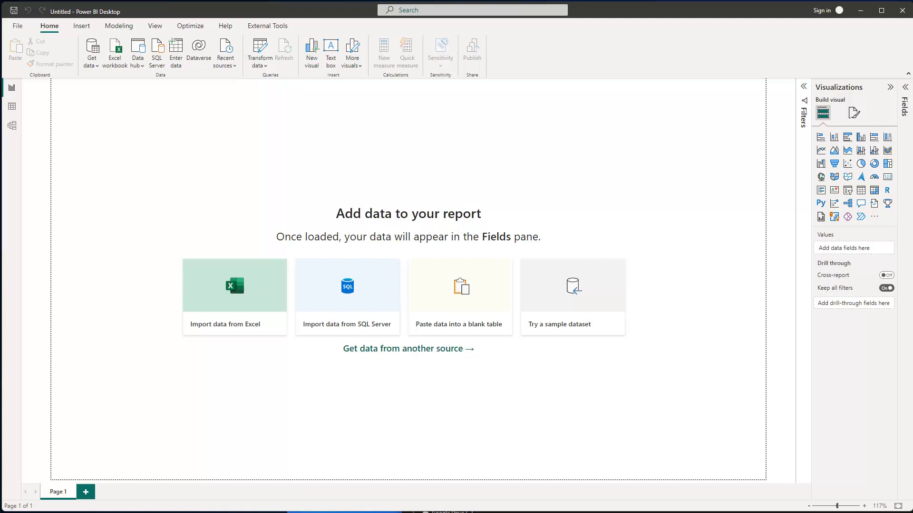
Import the workbook PBI_training.xlsx from the levelup folder as an Excel data source and bring its Navigator fully into view
key("alt+Tab")
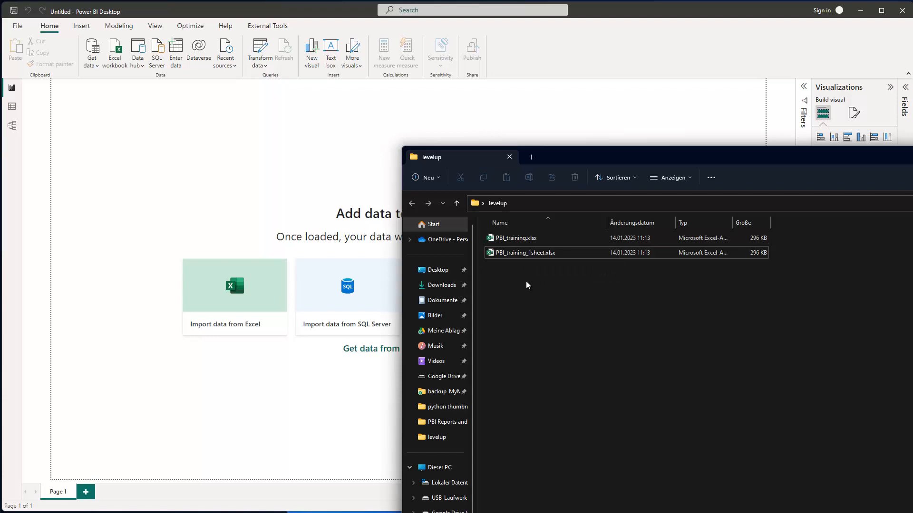
left_click(370, 129)
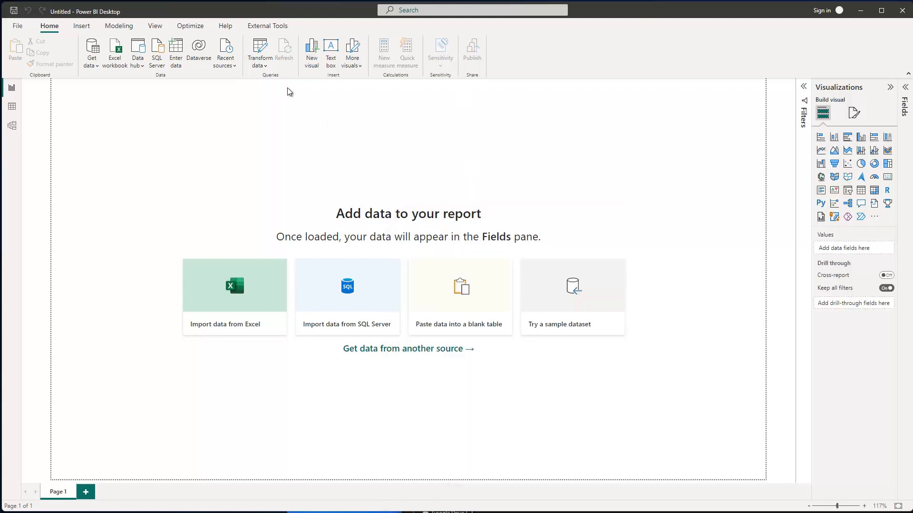
left_click(115, 53)
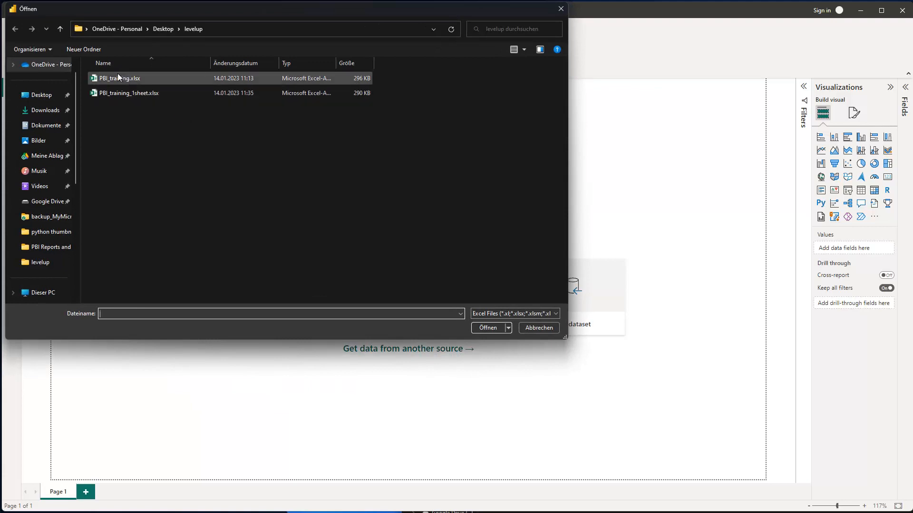
left_click(118, 78)
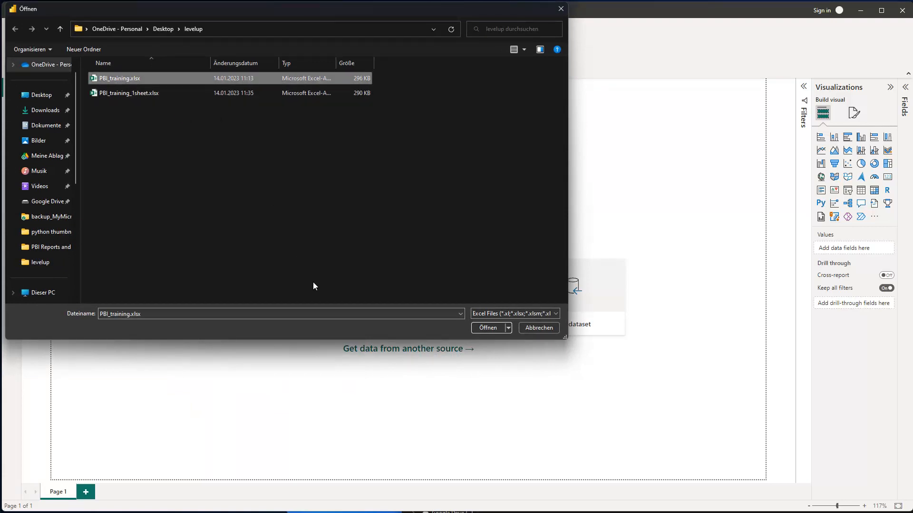
left_click(486, 328)
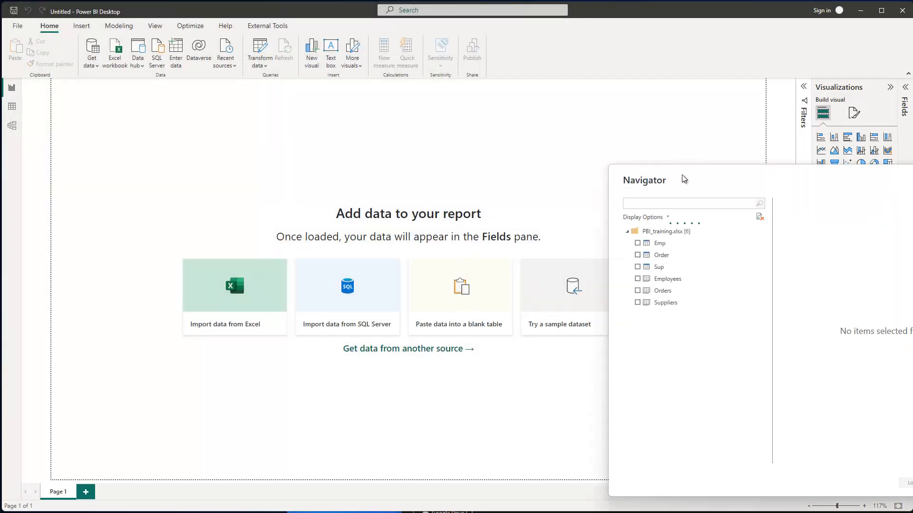
left_click_drag(683, 175, 332, 118)
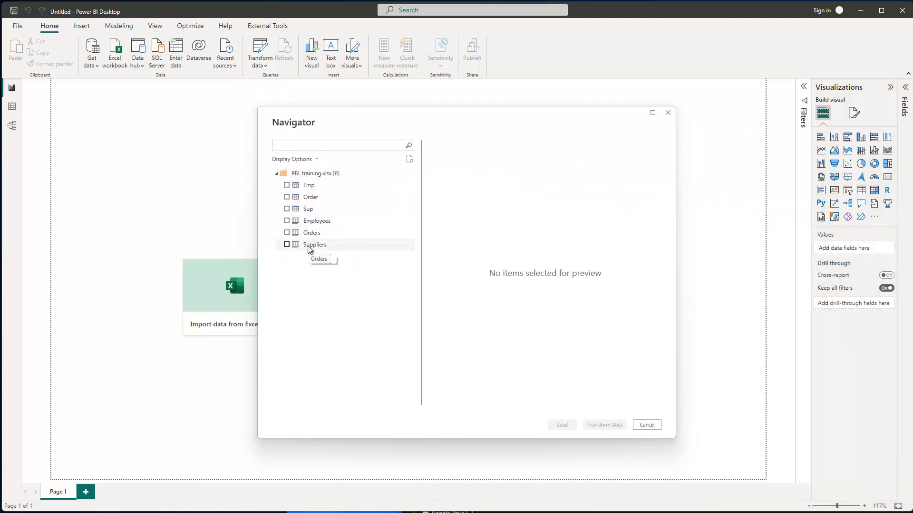
Select the Employees, Orders and Suppliers sheets of the workbook and open them for transformation in Power Query Editor
left_click(312, 221)
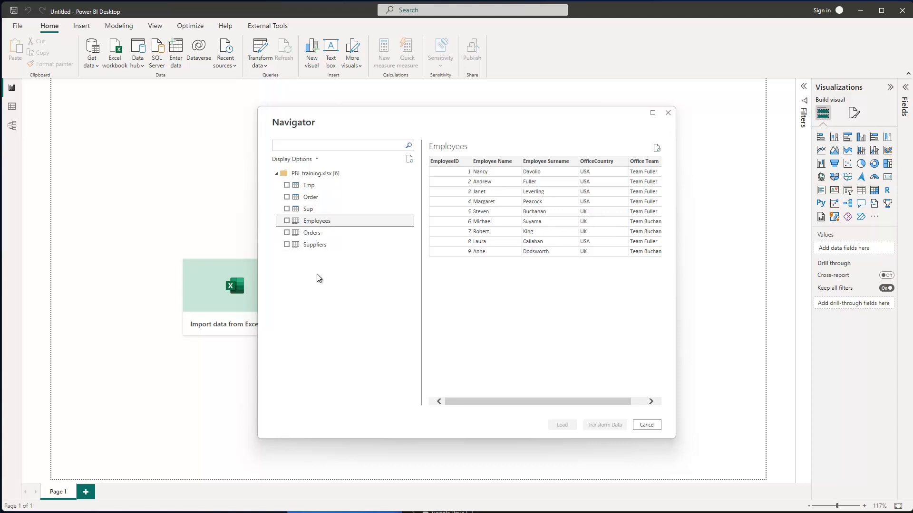
left_click(286, 220)
left_click(286, 232)
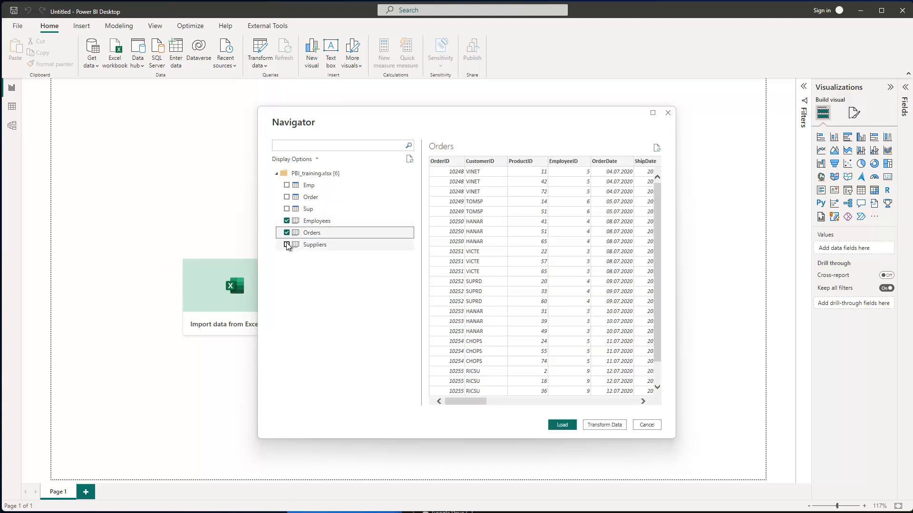
left_click(287, 244)
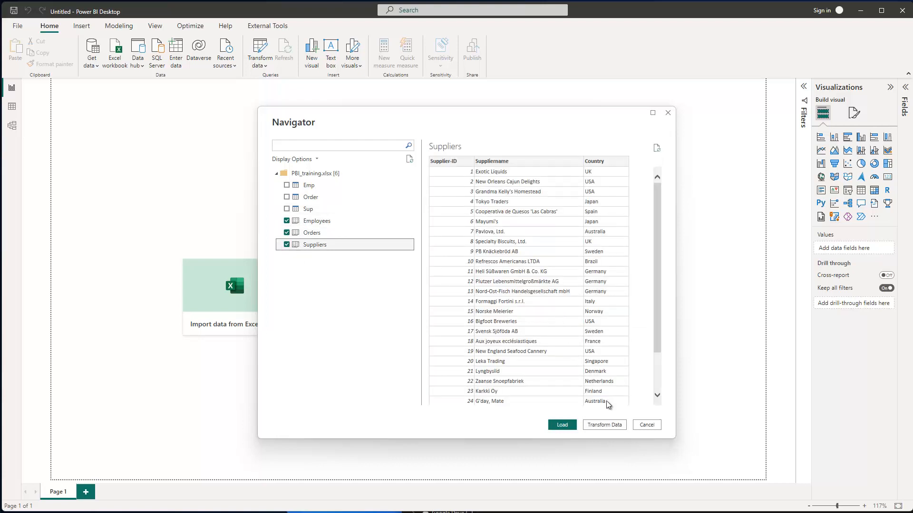
left_click(607, 425)
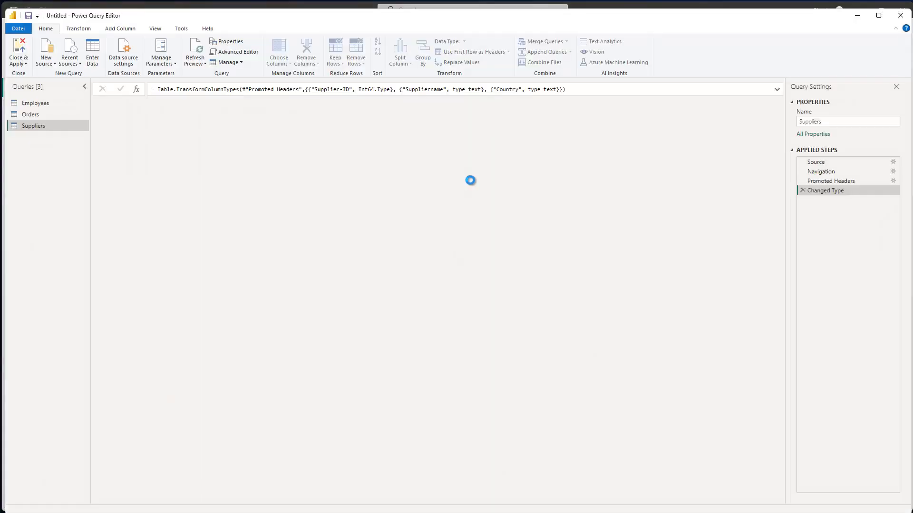
Preview the data of the Employees, Orders and Suppliers queries one after another
left_click(34, 102)
left_click(32, 115)
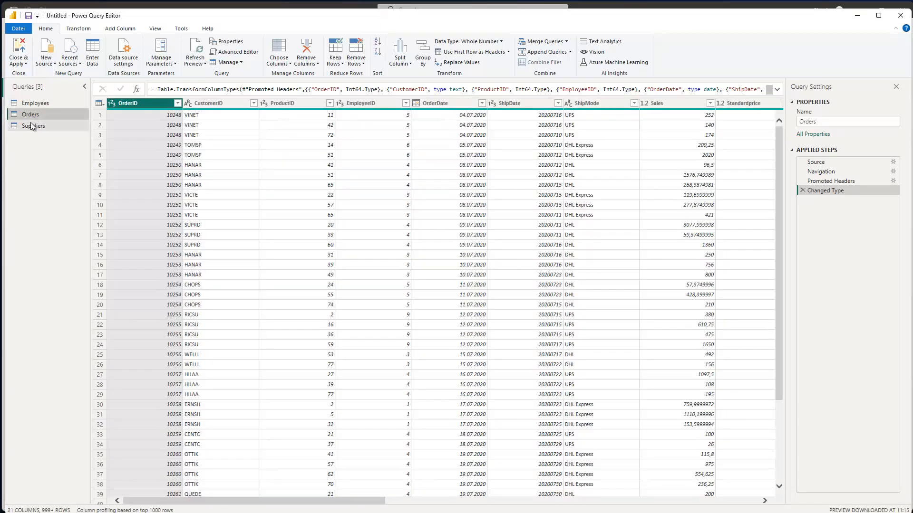
left_click(32, 126)
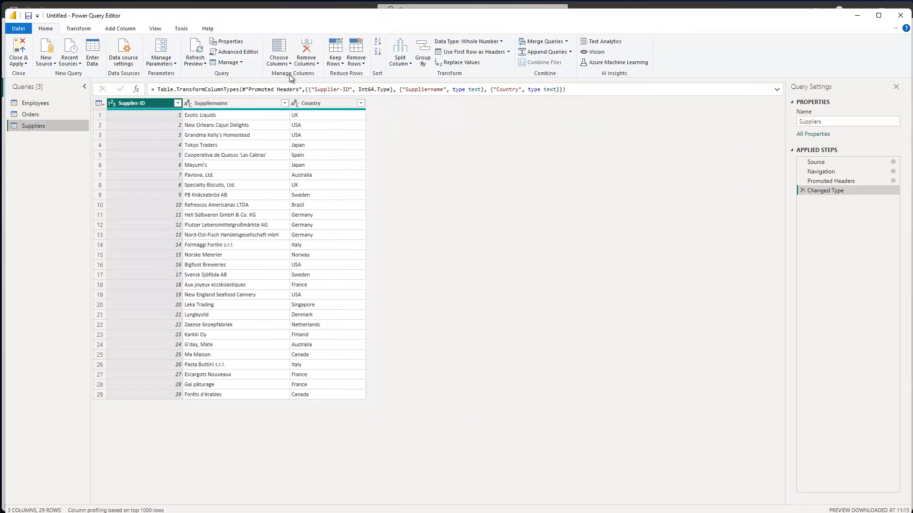
Copy the full M code of the Suppliers query from the Advanced Editor and replace the text in Notepad with it
left_click(235, 54)
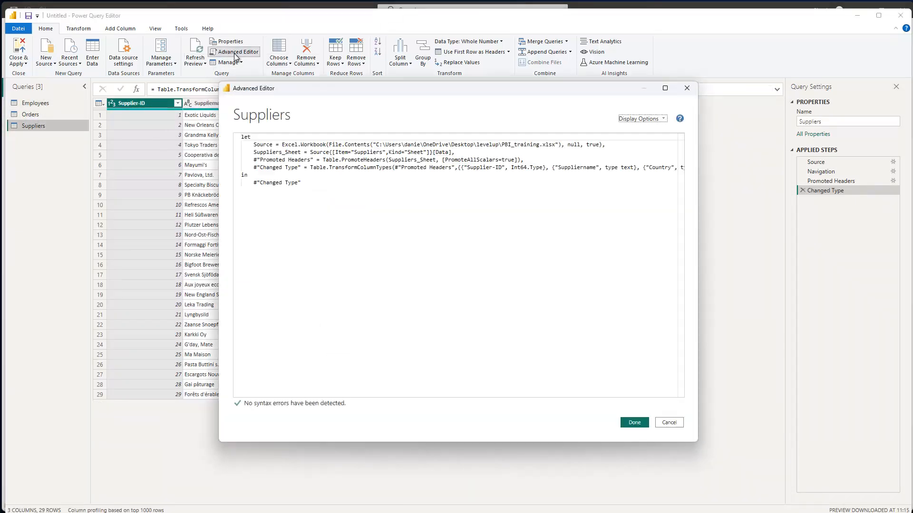
key("ctrl+a")
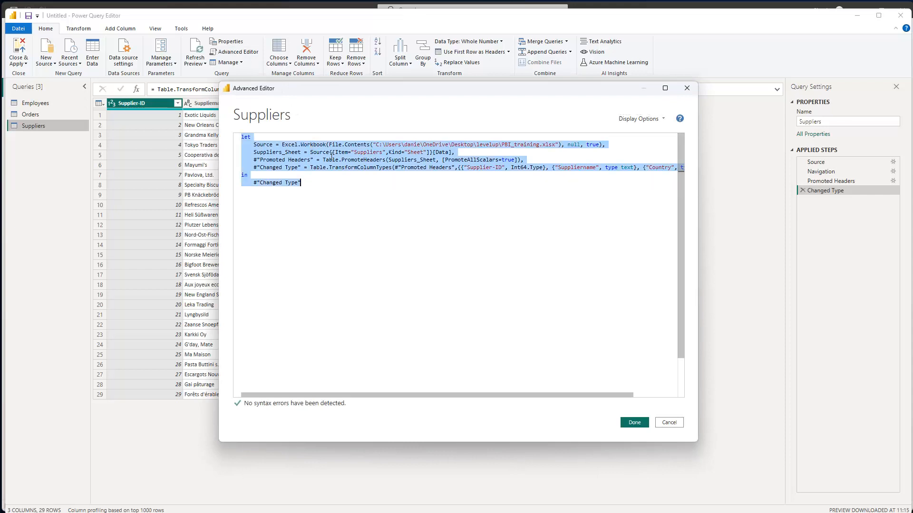
key("alt+Tab")
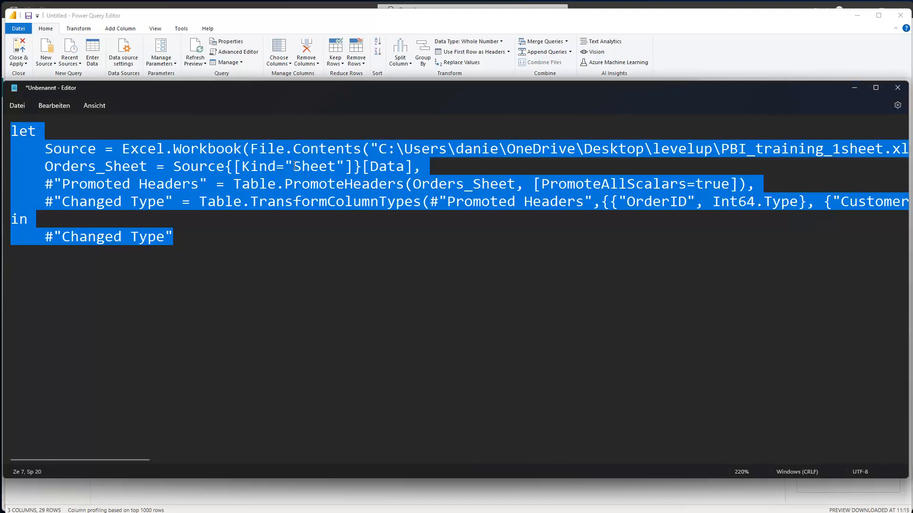
key("ctrl+v")
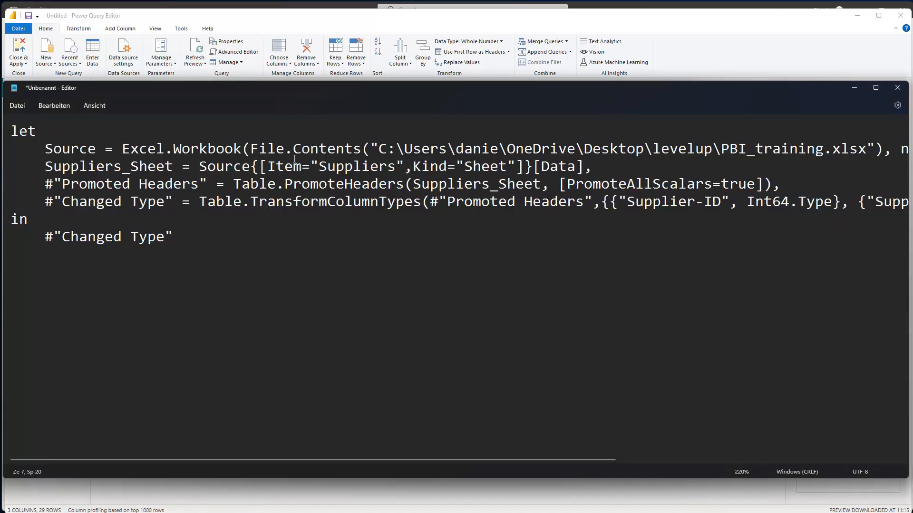
Examine the Item="Suppliers" and Kind="Sheet" arguments in the Suppliers_Sheet line in Notepad, and put Notepad away
left_click(268, 164)
left_click_drag(268, 164, 516, 160)
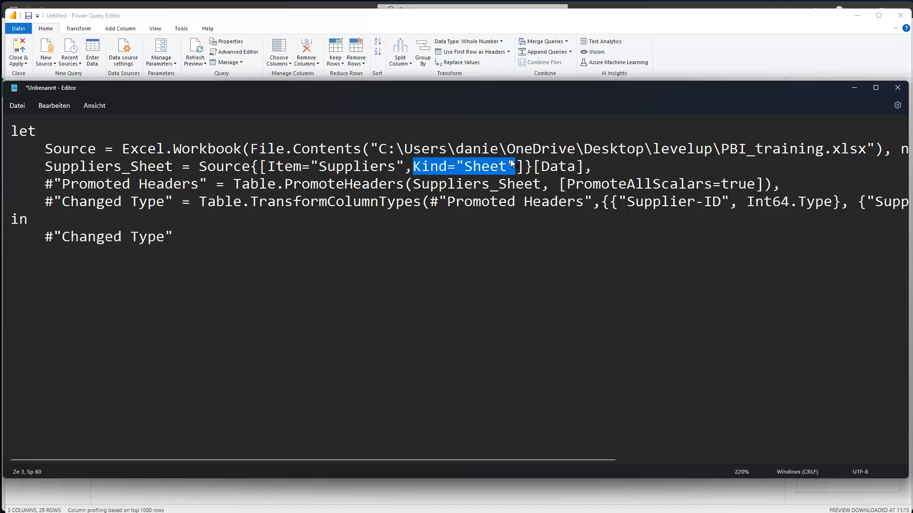
left_click_drag(405, 164, 268, 167)
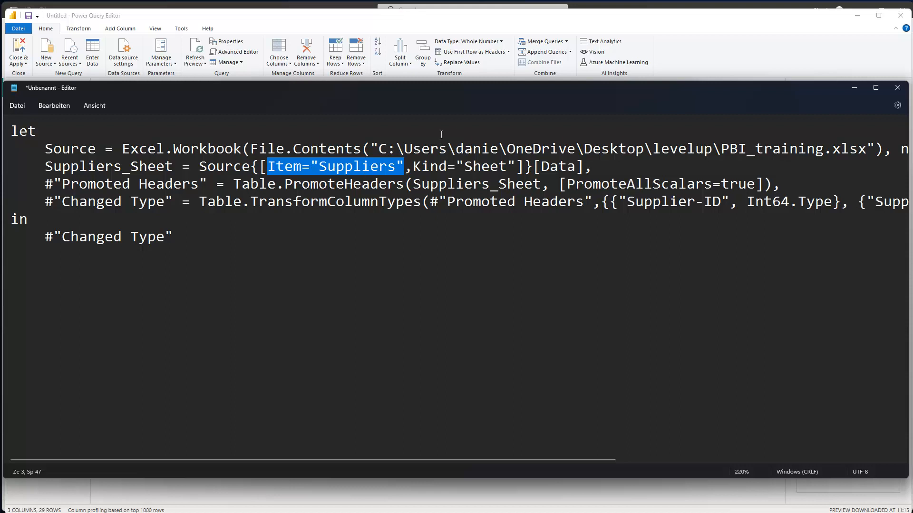
left_click_drag(411, 167, 267, 167)
left_click(855, 88)
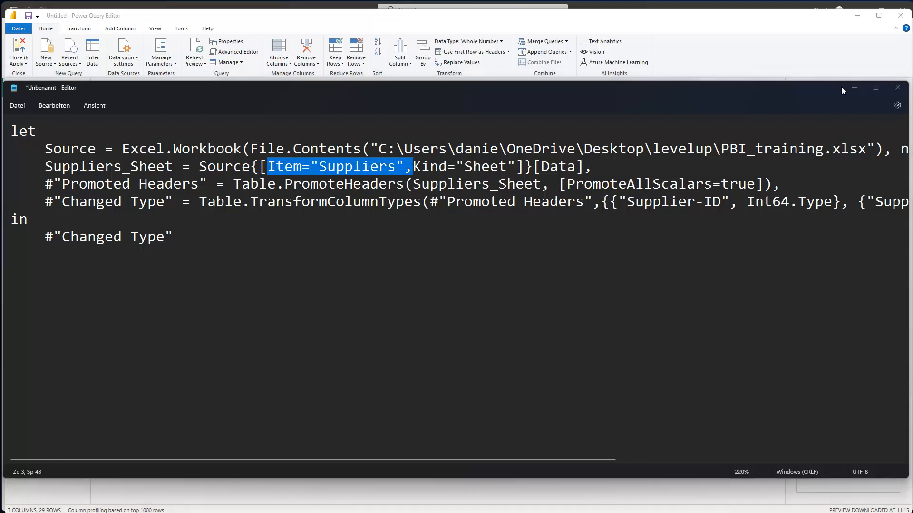
Remove Item="Suppliers", from the Suppliers_Sheet line of the Suppliers query code and apply the edit
left_click(361, 179)
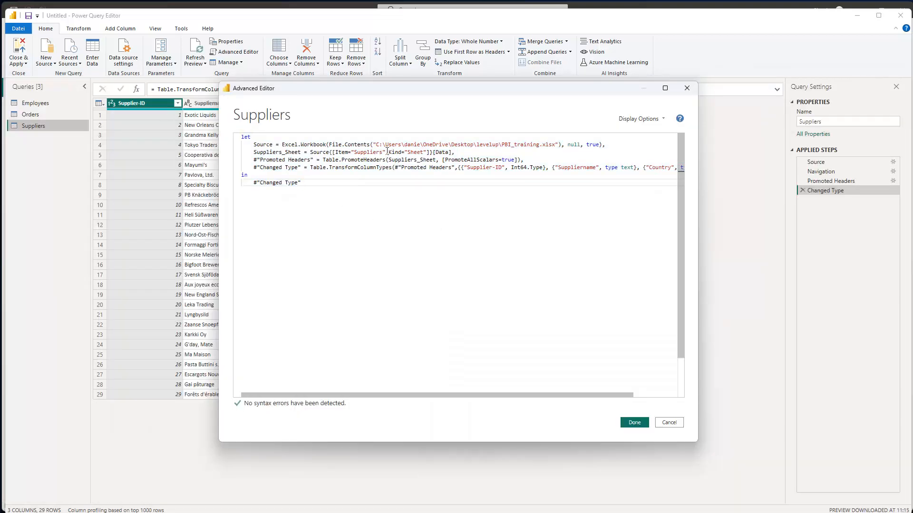
left_click_drag(385, 152, 335, 152)
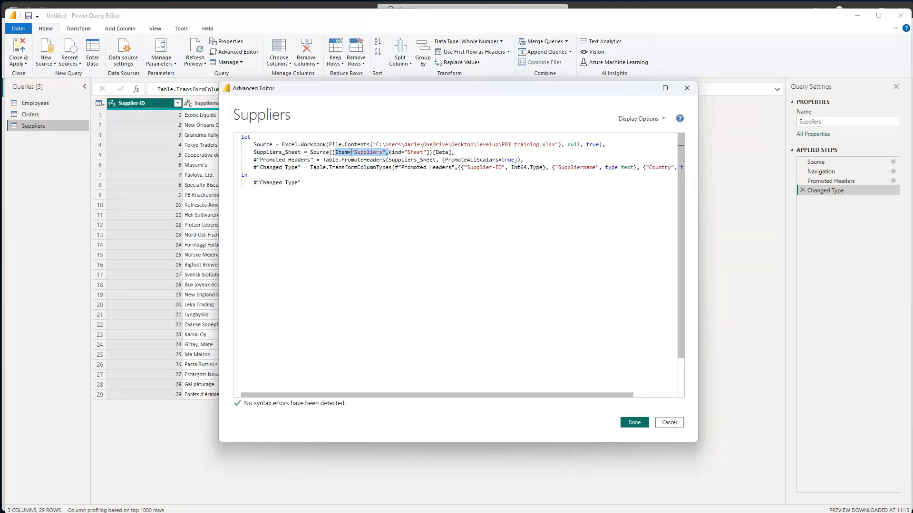
key("Delete")
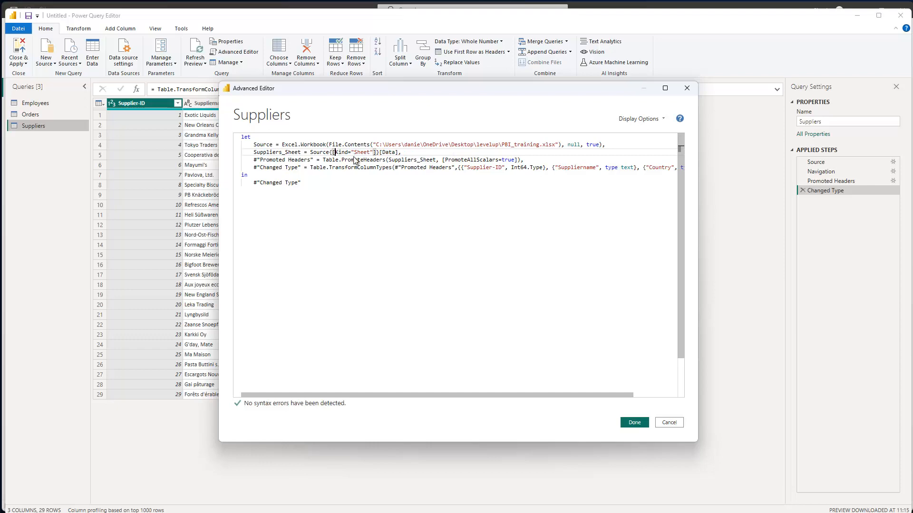
left_click(635, 424)
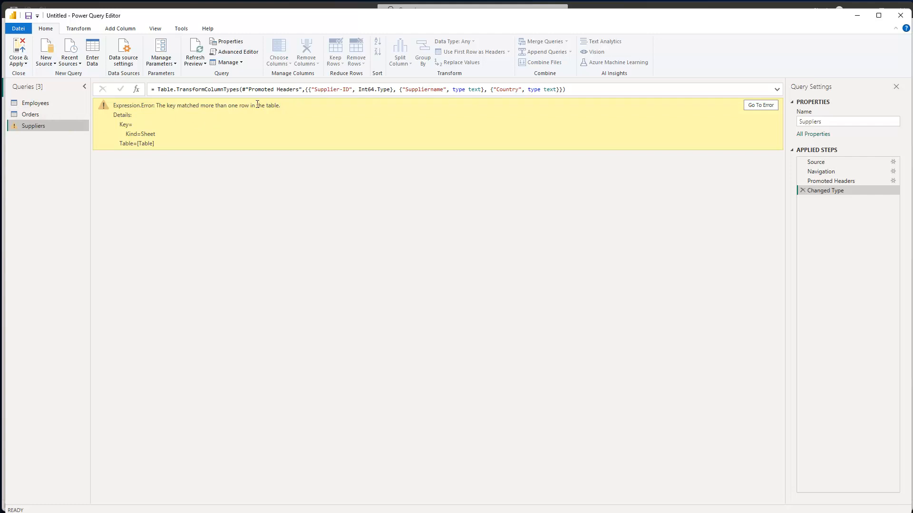
Reinsert Item="Suppliers", before Kind="Sheet" in the Suppliers_Sheet line of the query code and apply it
left_click(236, 52)
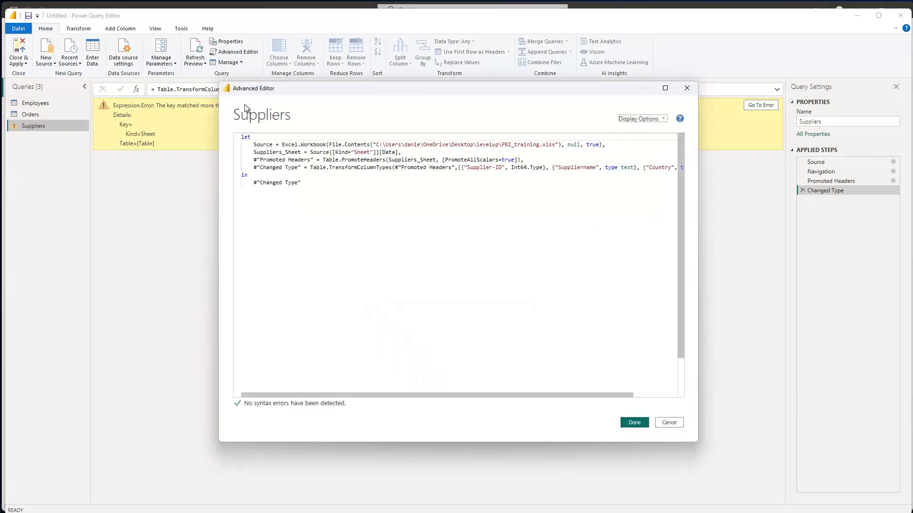
left_click(333, 152)
mouse_move(351, 145)
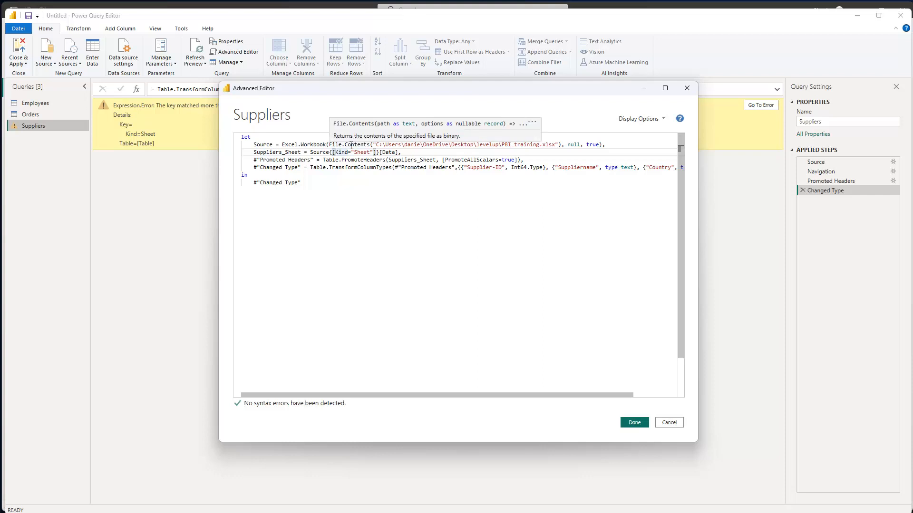
type("Item=\"Suppliers\",")
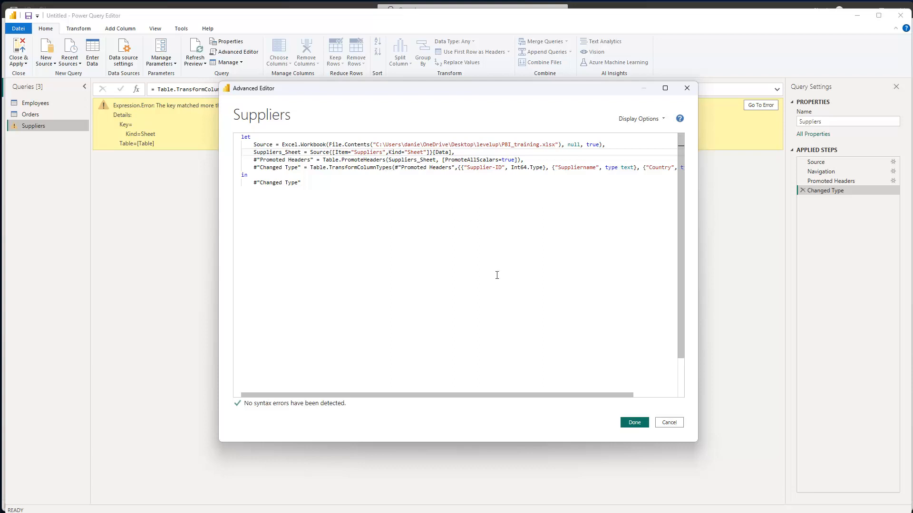
left_click(635, 422)
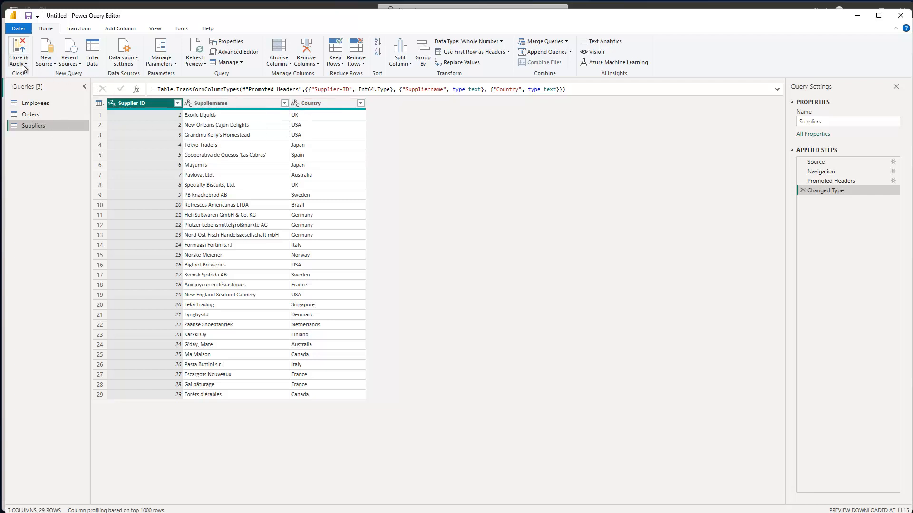
Load the queries into the report and arrange the data model with Suppliers level with Employees and Orders below both
left_click(19, 50)
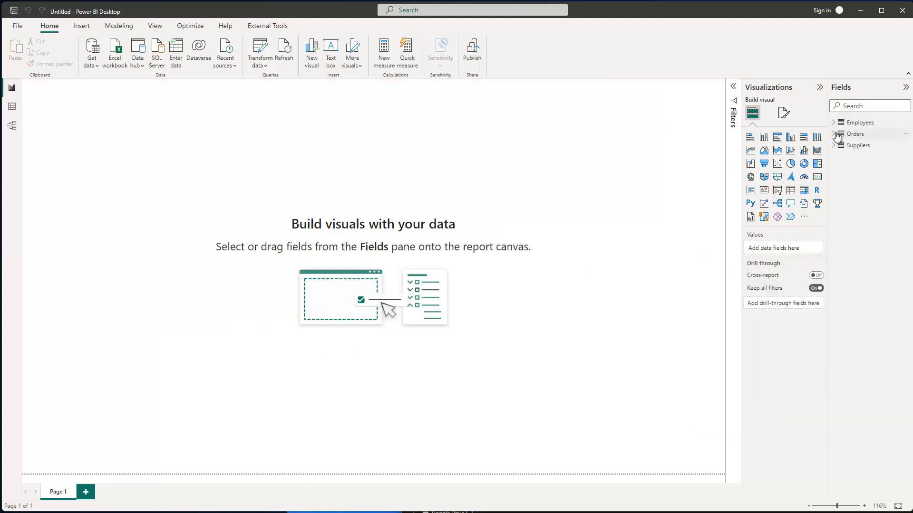
left_click(12, 125)
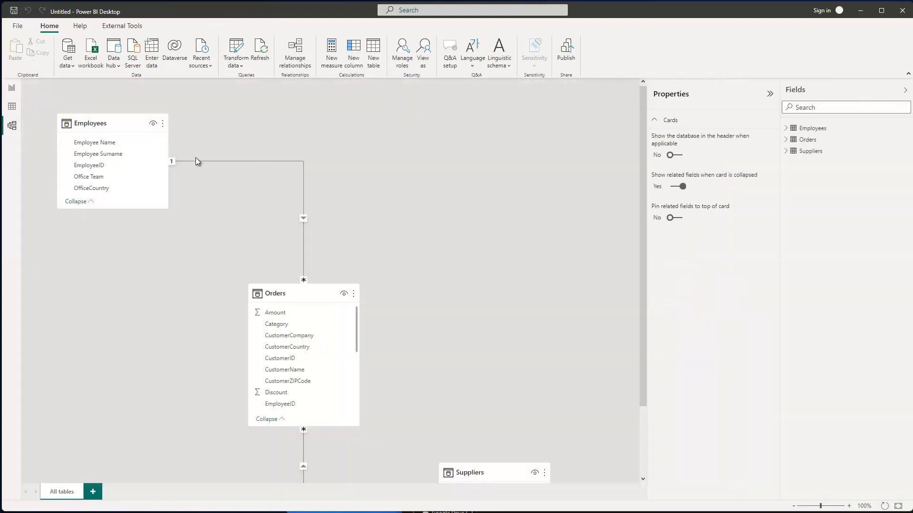
left_click_drag(495, 468, 506, 117)
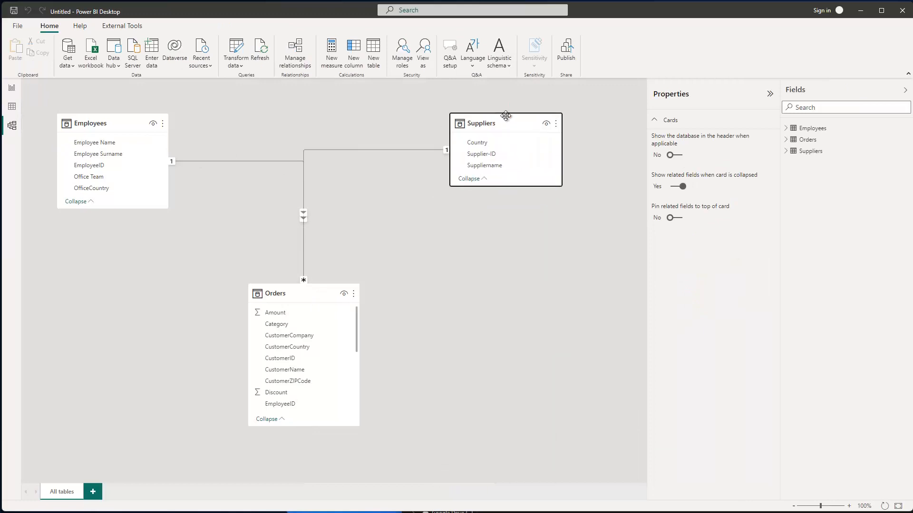
left_click_drag(309, 300, 325, 343)
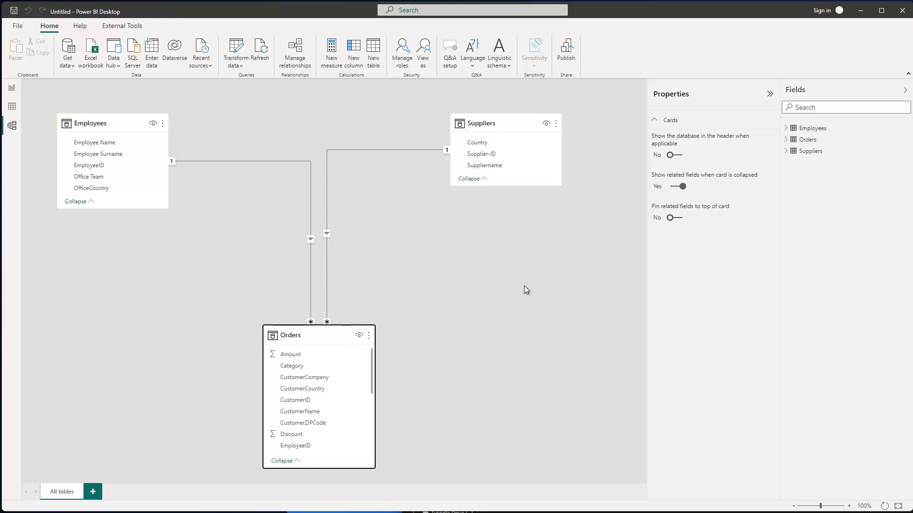
Create a column chart of Sales by Employee Name on the report page, and enlarge it toward the middle of the canvas
left_click(11, 90)
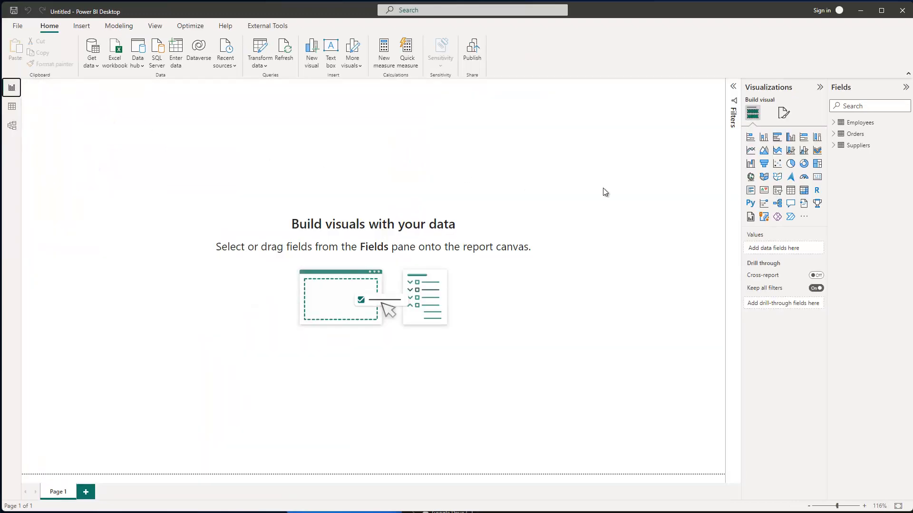
left_click(835, 135)
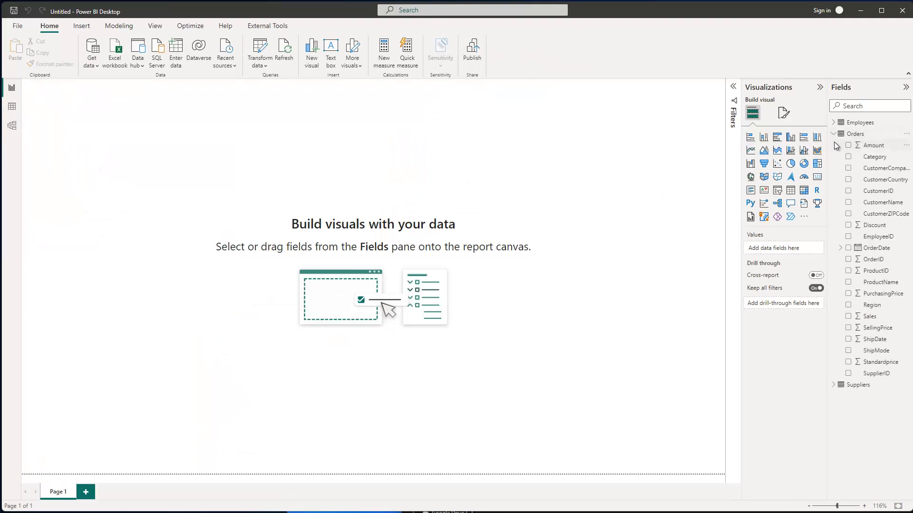
left_click(848, 316)
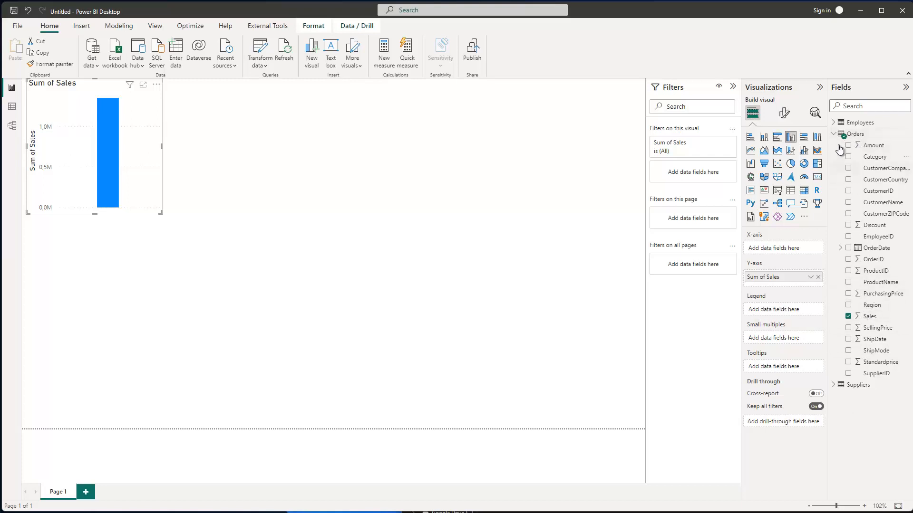
left_click(835, 386)
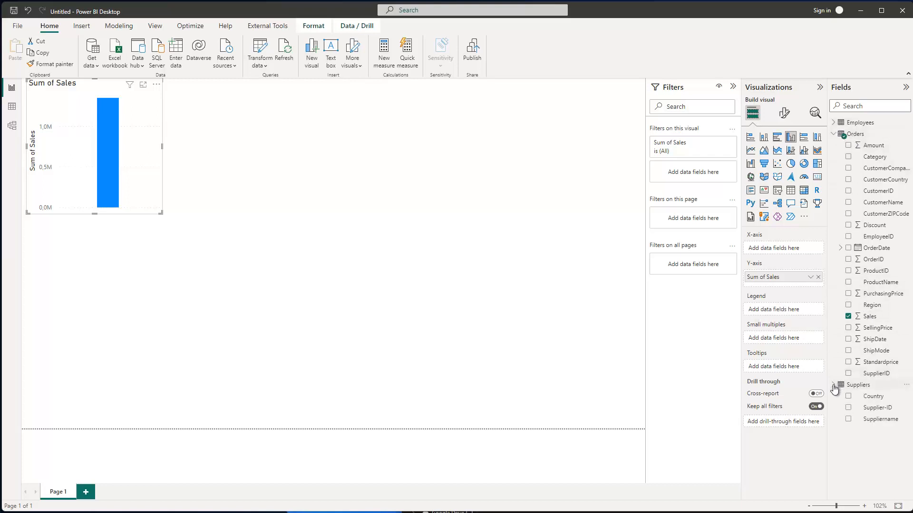
left_click(832, 123)
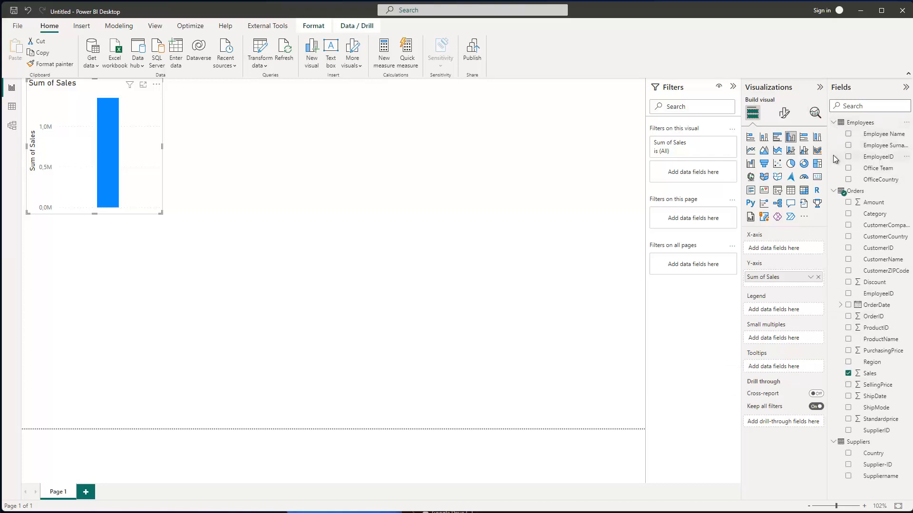
left_click(848, 134)
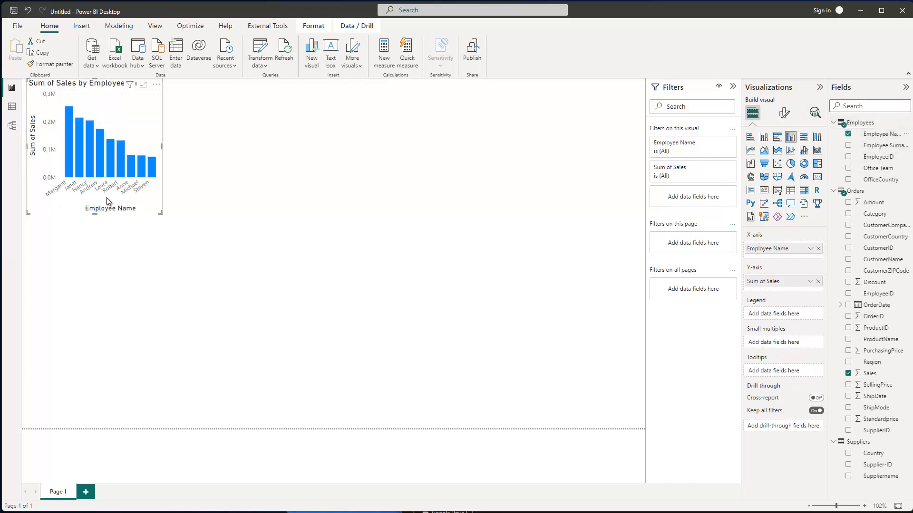
left_click_drag(162, 213, 407, 316)
left_click_drag(241, 134, 281, 186)
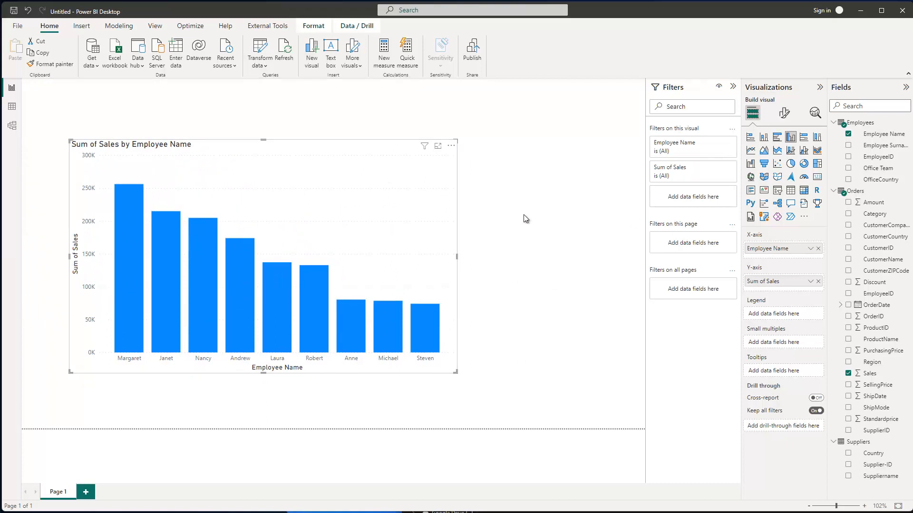
Switch to the levelup folder in File Explorer
left_click(666, 512)
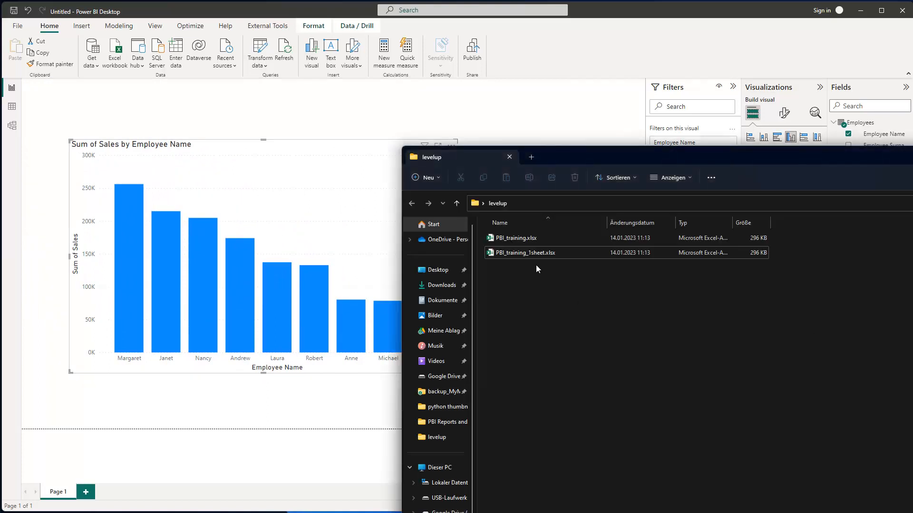
left_click(517, 255)
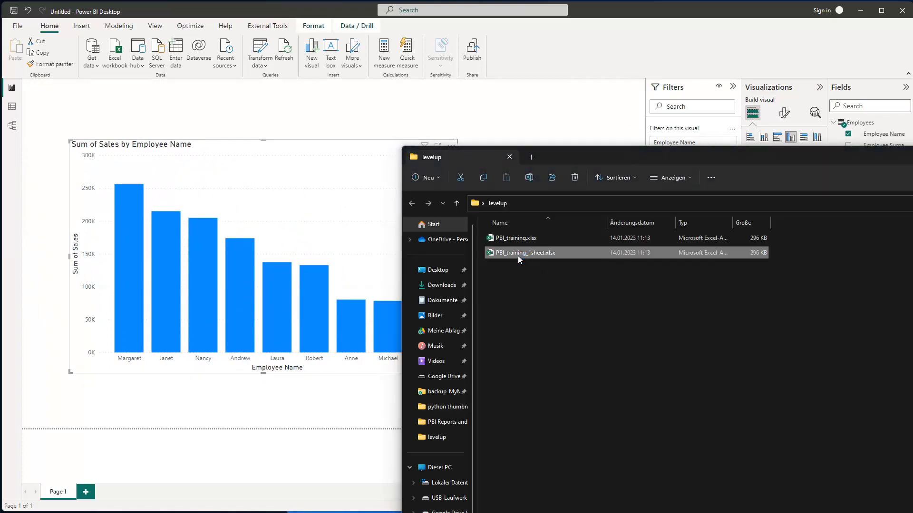
double_click(515, 248)
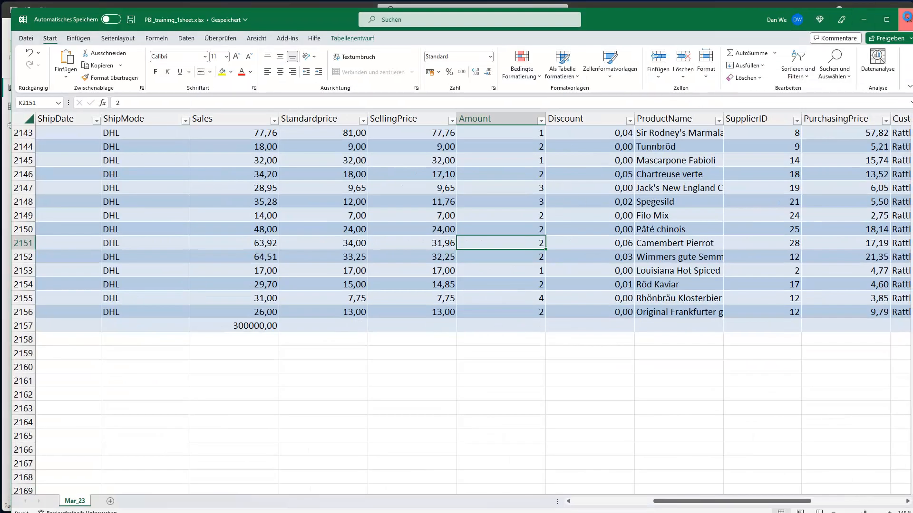
left_click(908, 20)
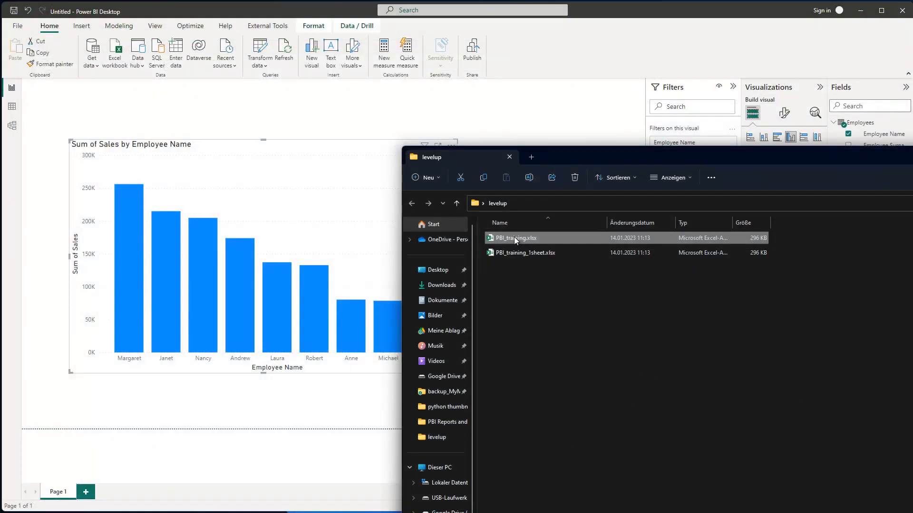
Open PBI_training.xlsx in Excel and enable editing of the workbook
double_click(514, 238)
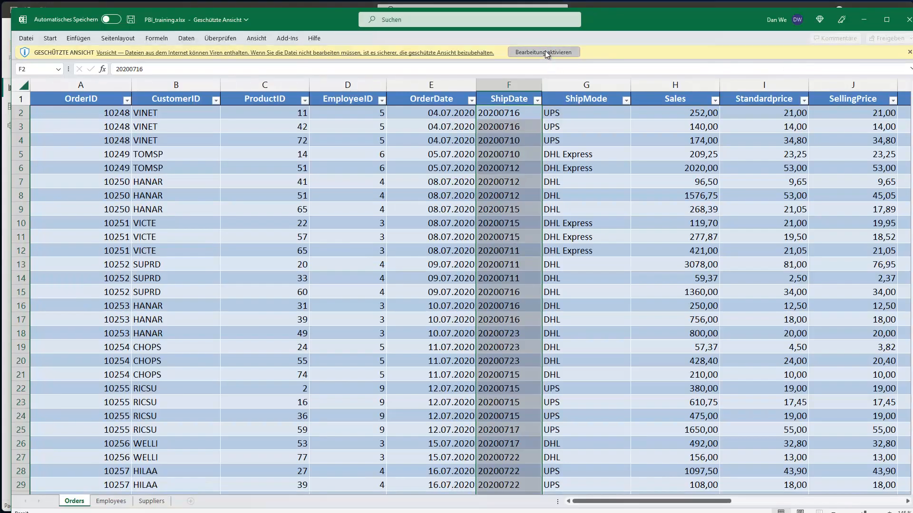
left_click(545, 50)
left_click_drag(649, 40, 646, 28)
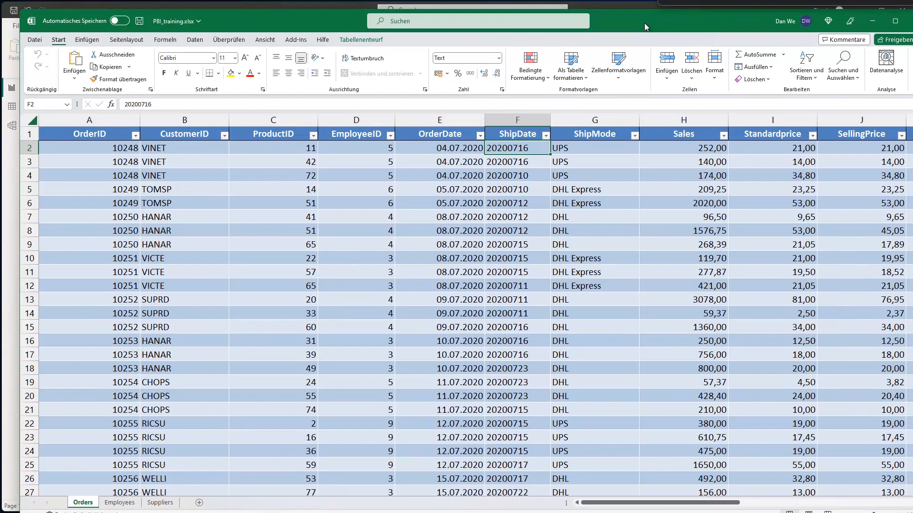
Rename the Orders sheet as Apr23 and save the workbook
double_click(91, 499)
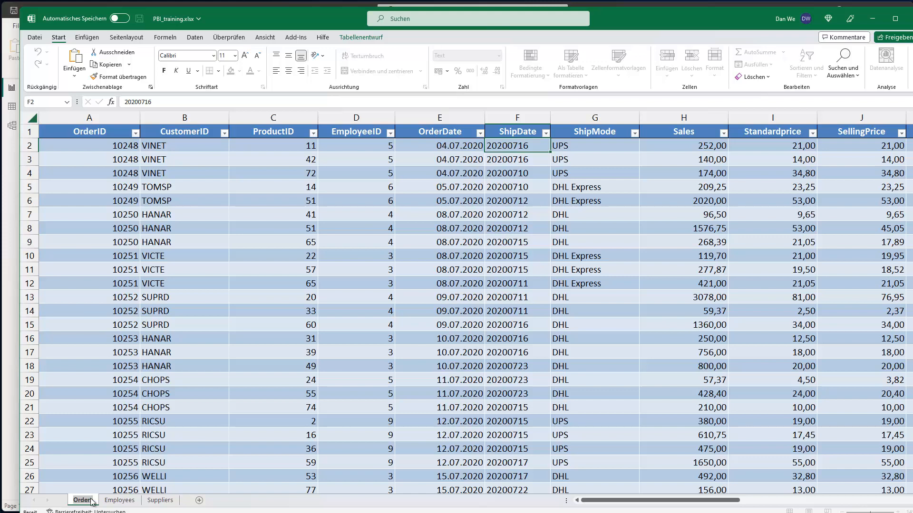
key("BackSpace")
type("S")
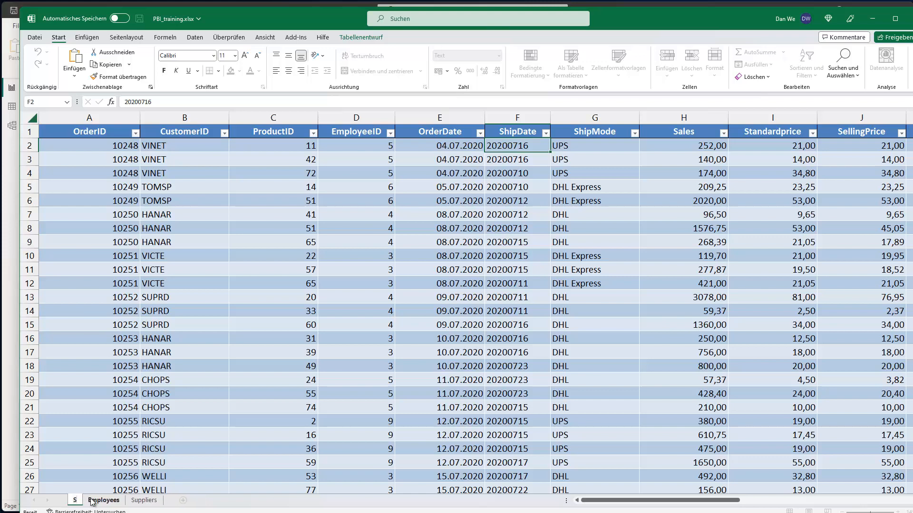
key("BackSpace")
type("Apr23")
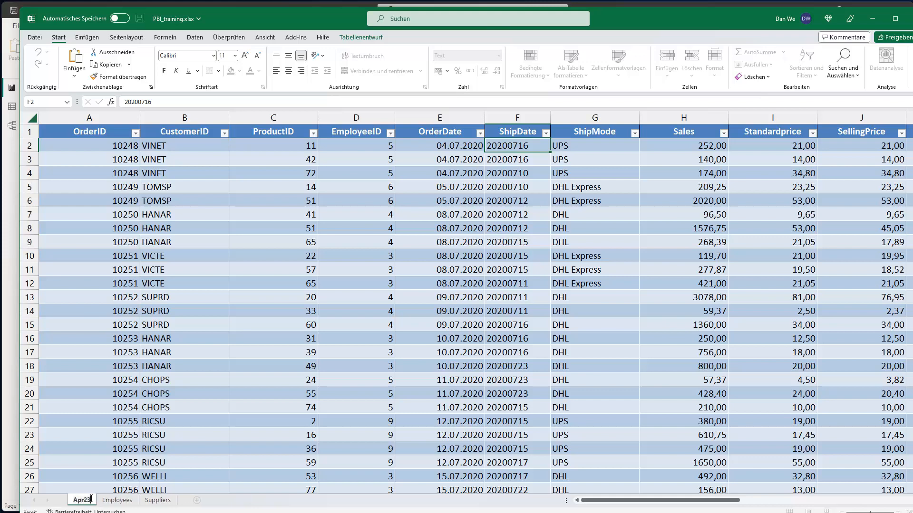
key("Return")
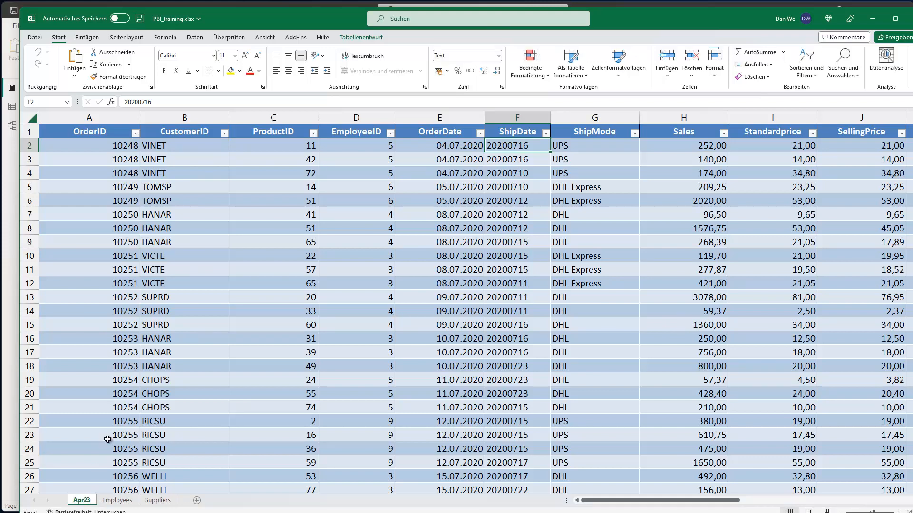
key("ctrl+s")
Put Excel away, refresh the report data in Power BI, and review the refresh outcome for each query before dismissing it
left_click(872, 18)
left_click(312, 96)
left_click(313, 97)
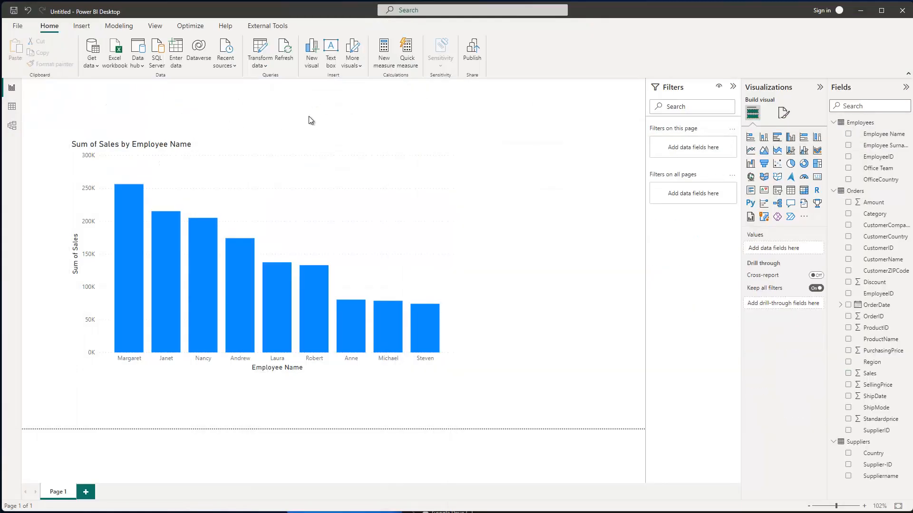
left_click(285, 51)
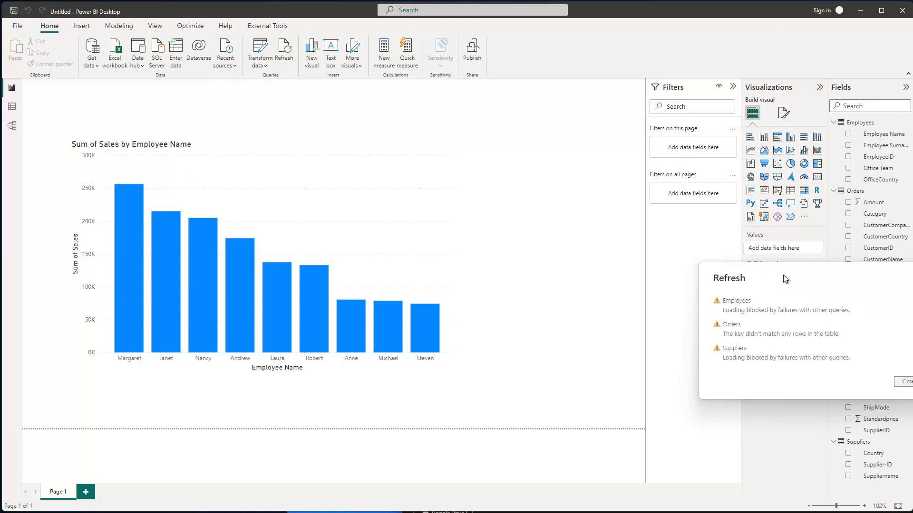
left_click_drag(780, 271, 405, 170)
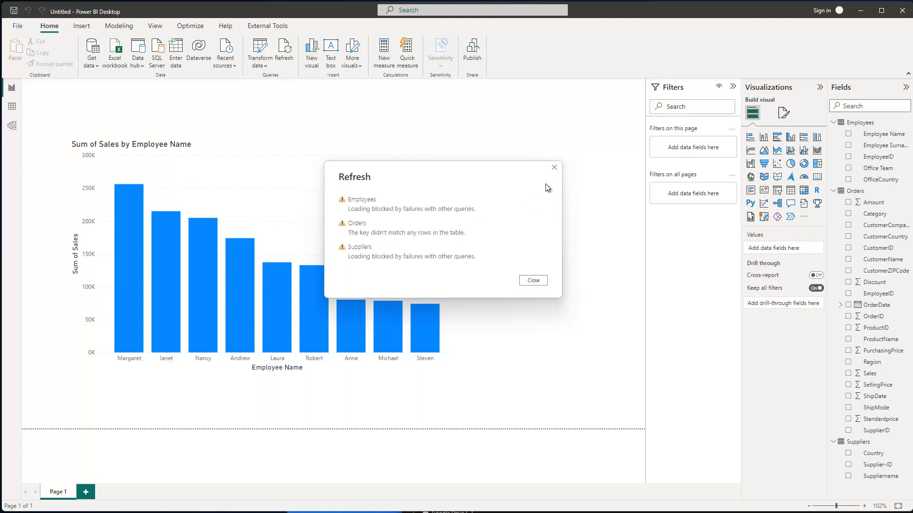
left_click(554, 168)
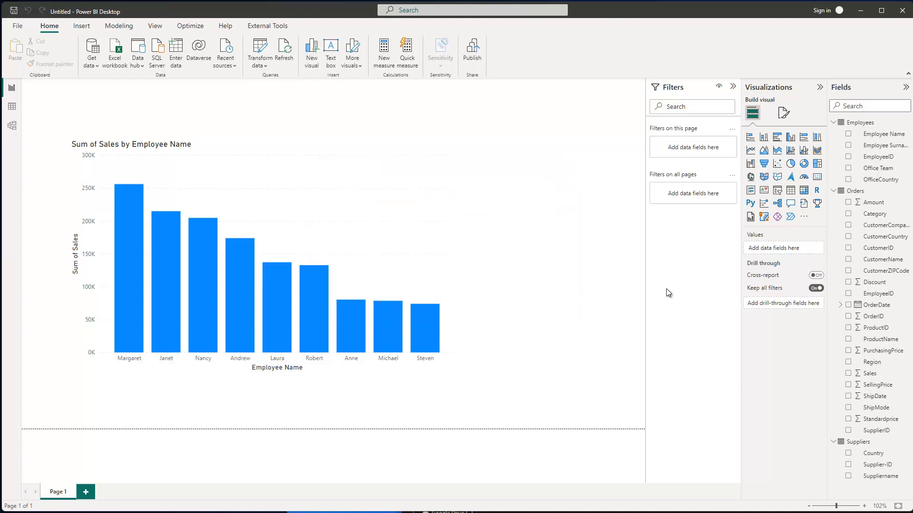
Rename the Apr23 sheet back to Orders in the Excel workbook and refresh the report data in Power BI
key("alt+Tab")
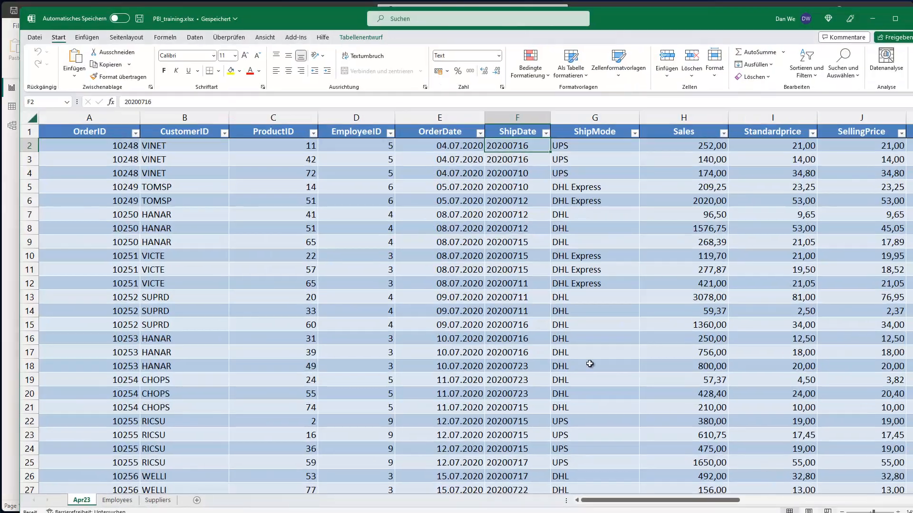
double_click(80, 500)
type("Orders")
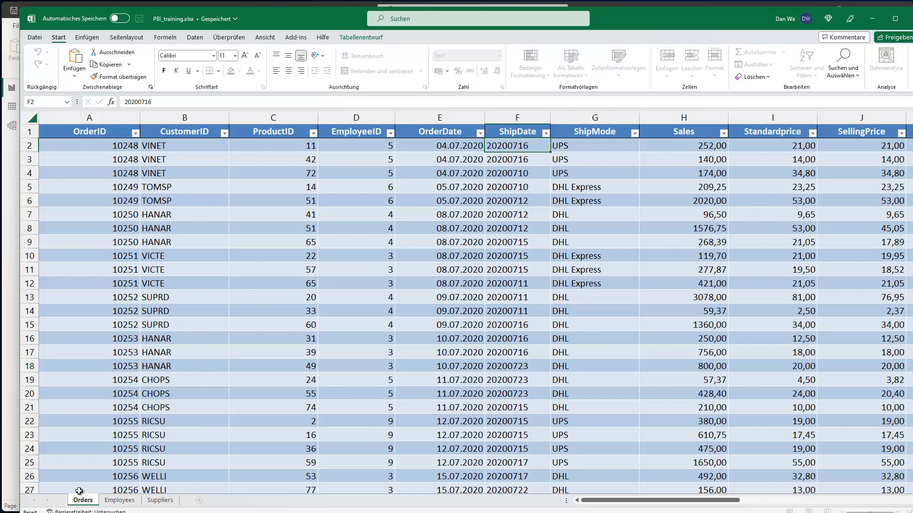
key("Return")
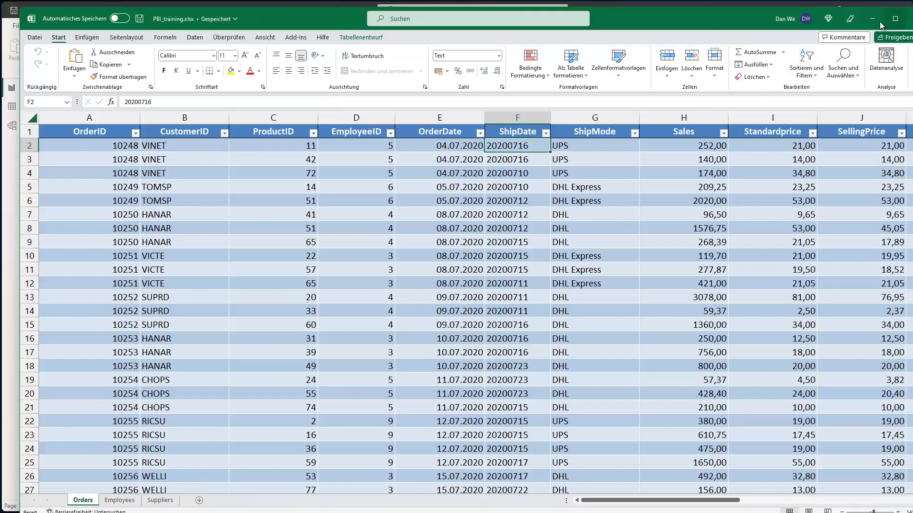
left_click(872, 18)
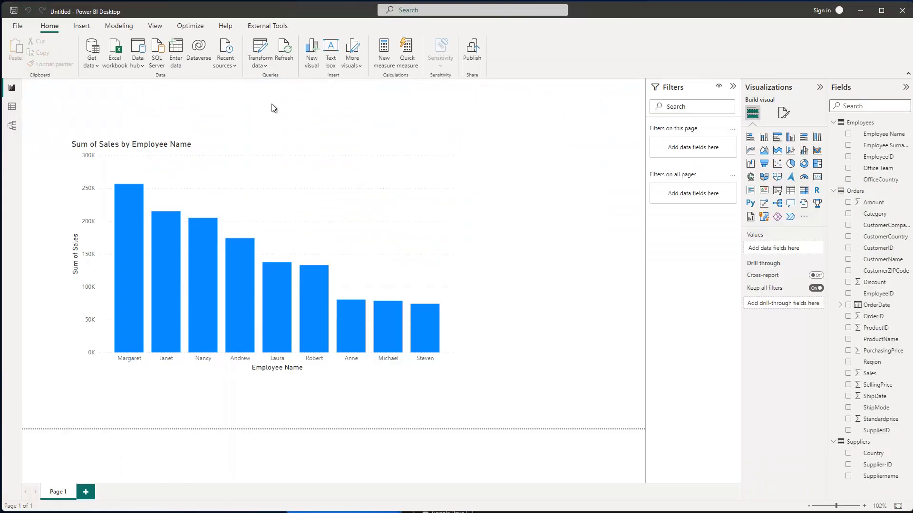
left_click(282, 61)
Examine the Name, Item and Kind entries in the Source step of the Employees and Orders queries in Power Query Editor
left_click(259, 47)
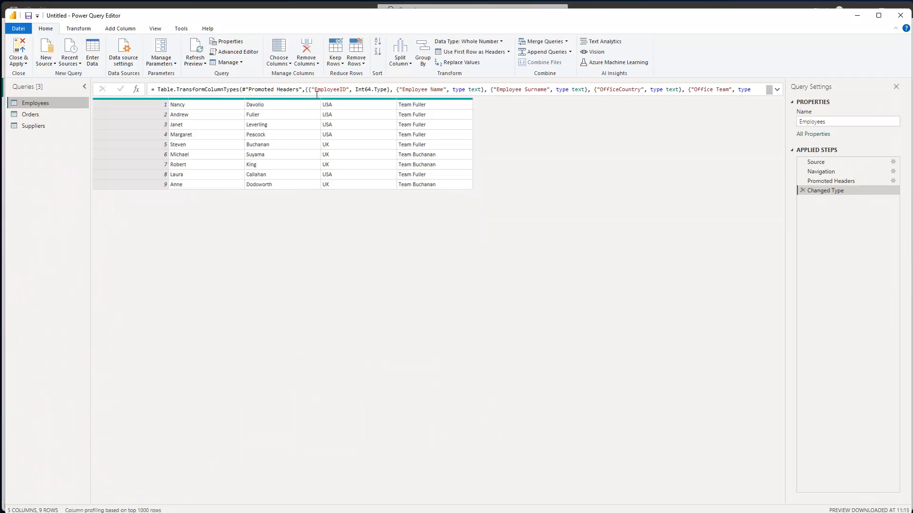
left_click(825, 163)
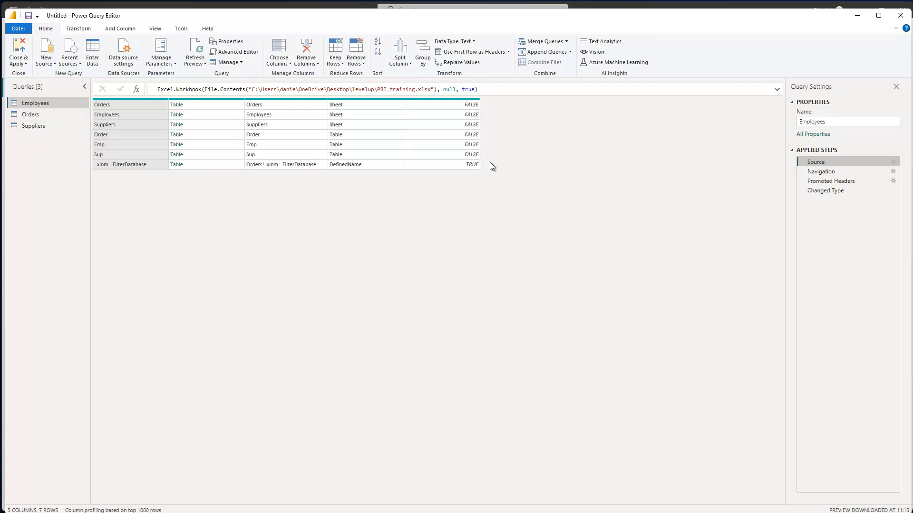
left_click(40, 114)
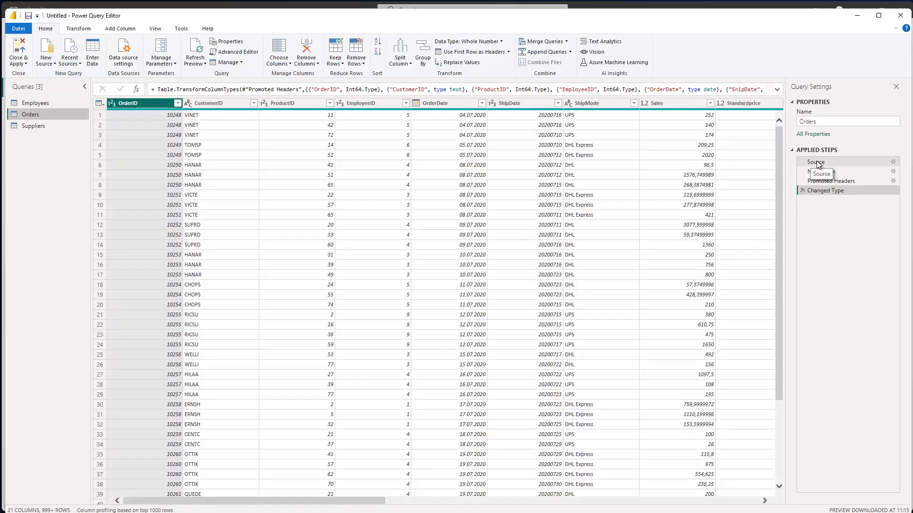
left_click(817, 163)
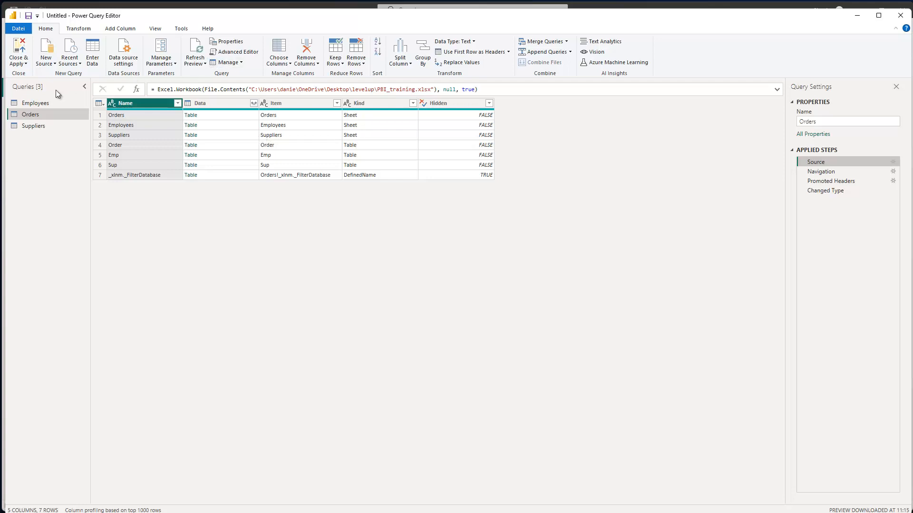
left_click(34, 104)
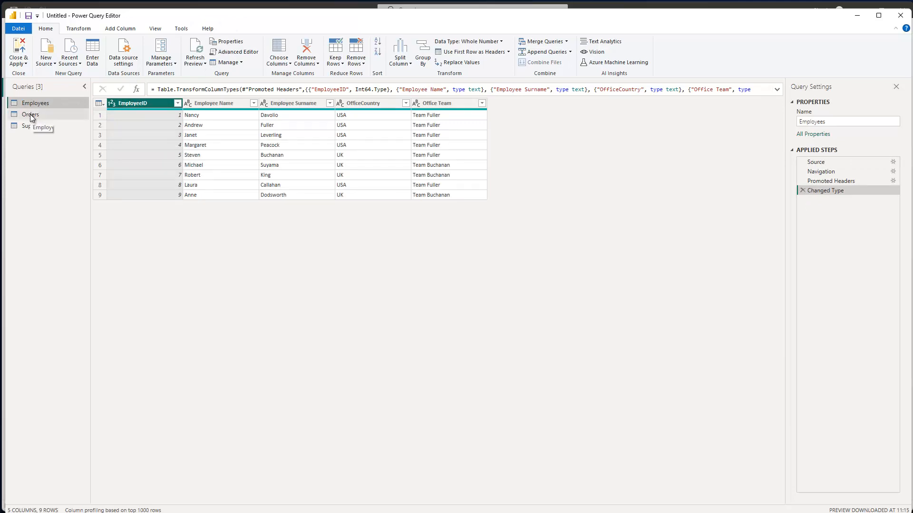
left_click(46, 115)
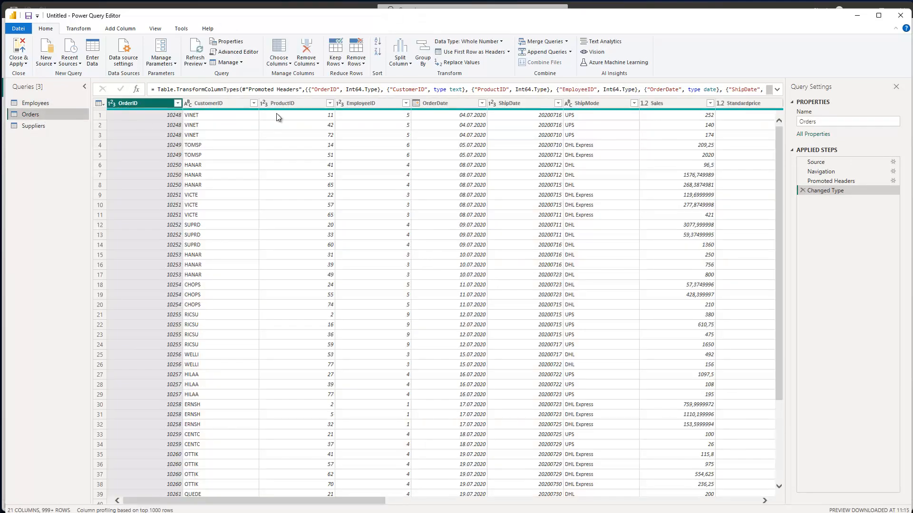
left_click(819, 162)
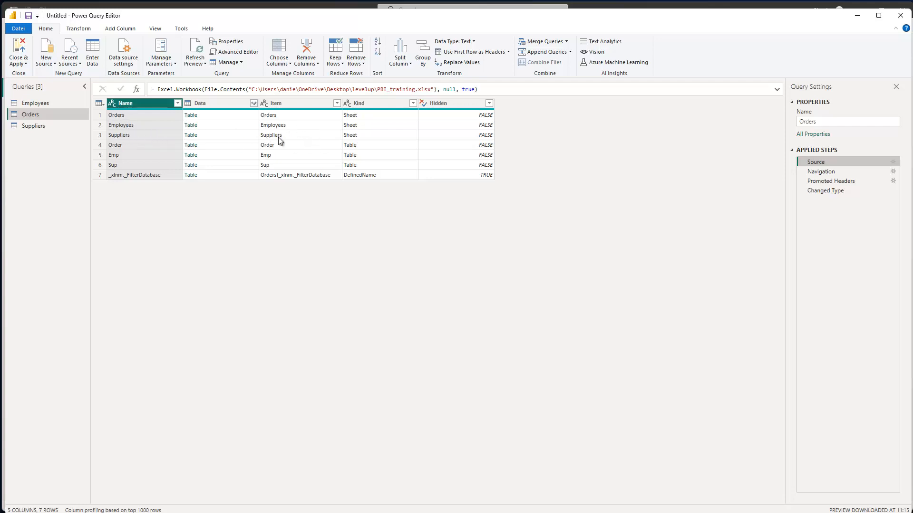
Open the Suppliers query's code in the Advanced Editor and examine the Item and Kind reference in its Suppliers_Sheet line
left_click(39, 128)
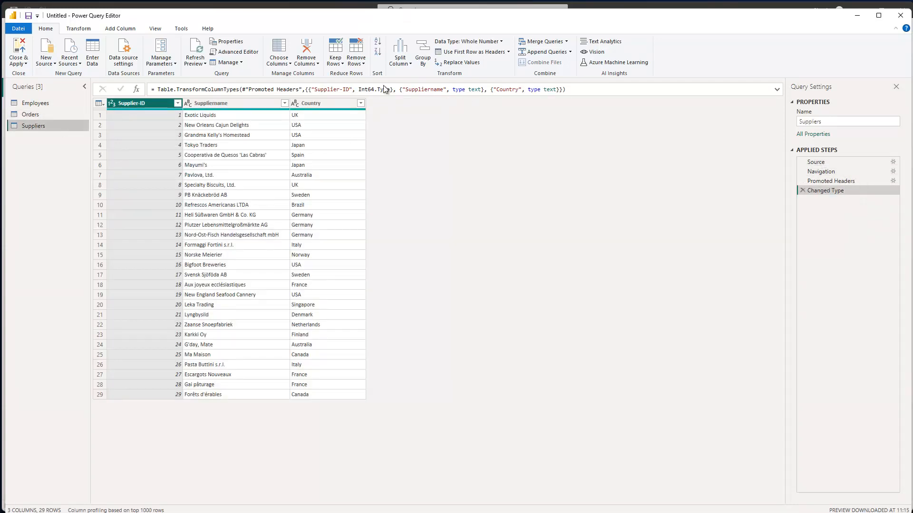
left_click(235, 52)
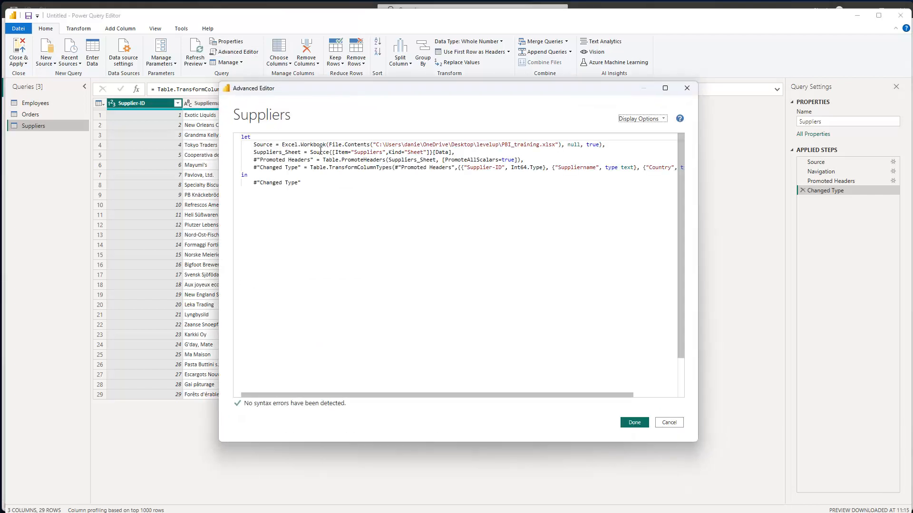
double_click(339, 152)
left_click_drag(366, 153, 382, 152)
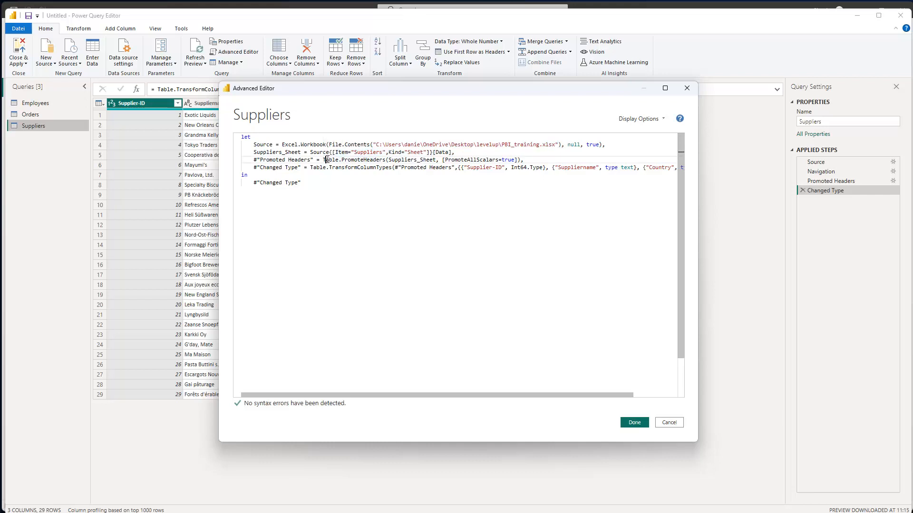
Copy the entire Suppliers query code and paste it over the existing content of the untitled Notepad document
key("ctrl+a")
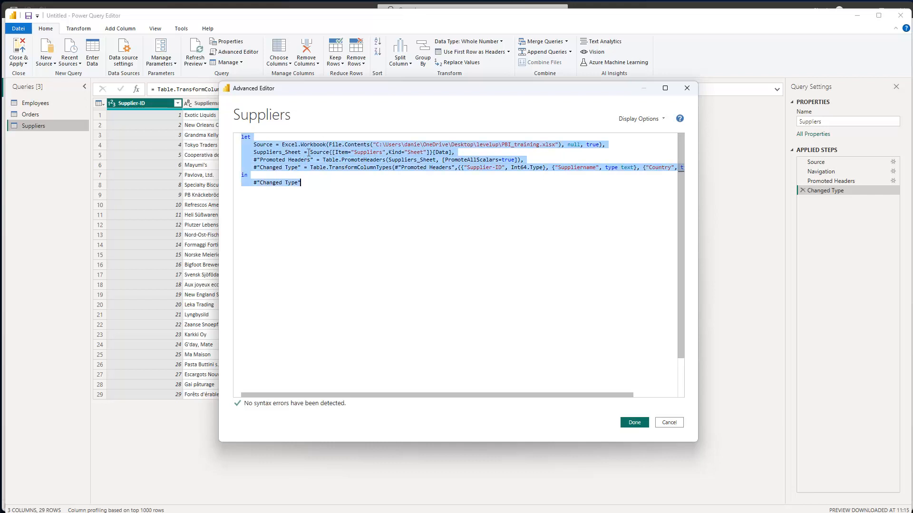
key("alt+Tab")
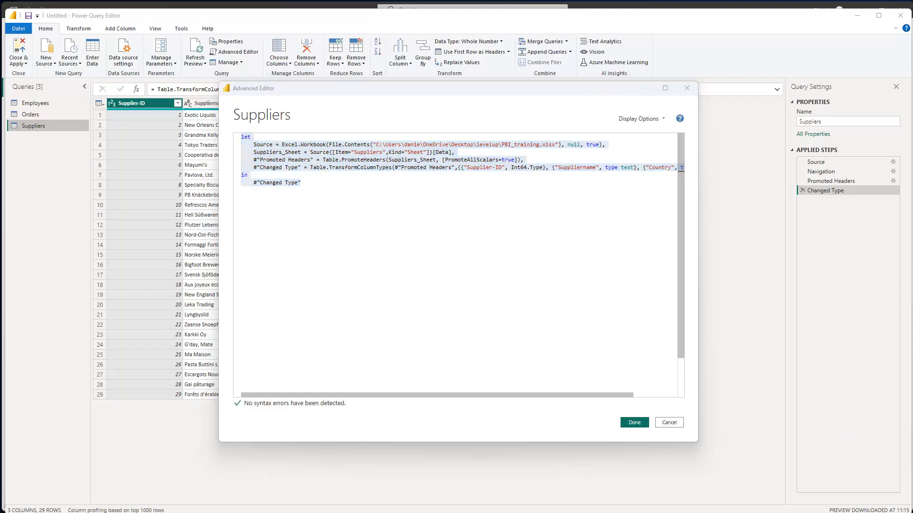
left_click(173, 185)
key("ctrl+a")
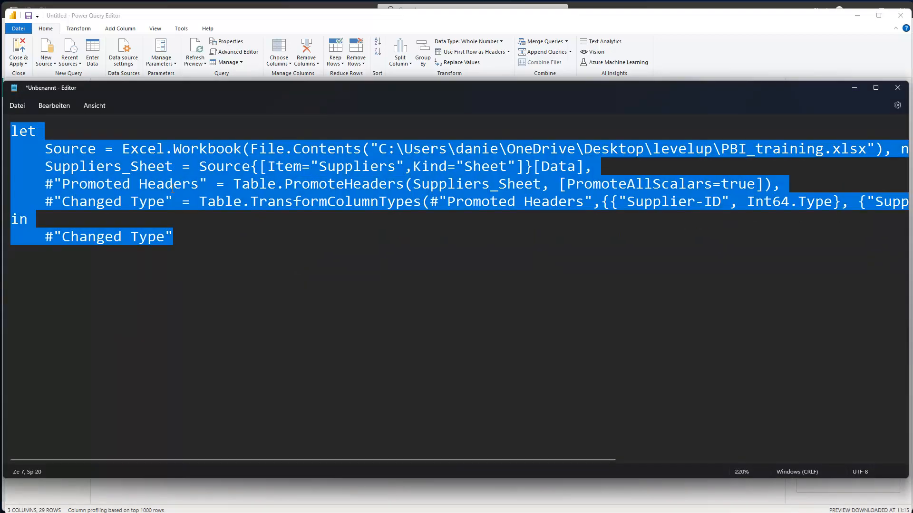
key("ctrl+v")
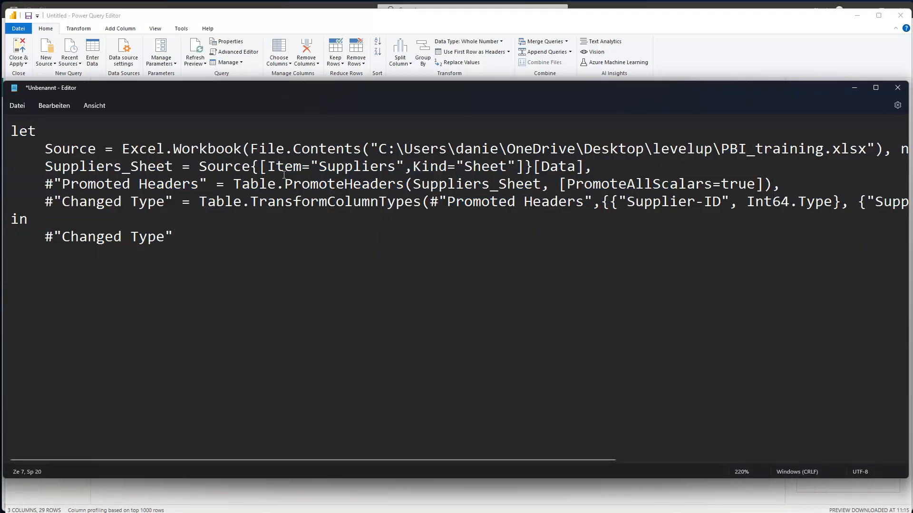
In the Suppliers_Sheet line, replace [Item="Suppliers",Kind="Sheet"] with the index 2 so it reads Source{2}[Data]
left_click_drag(267, 166, 403, 163)
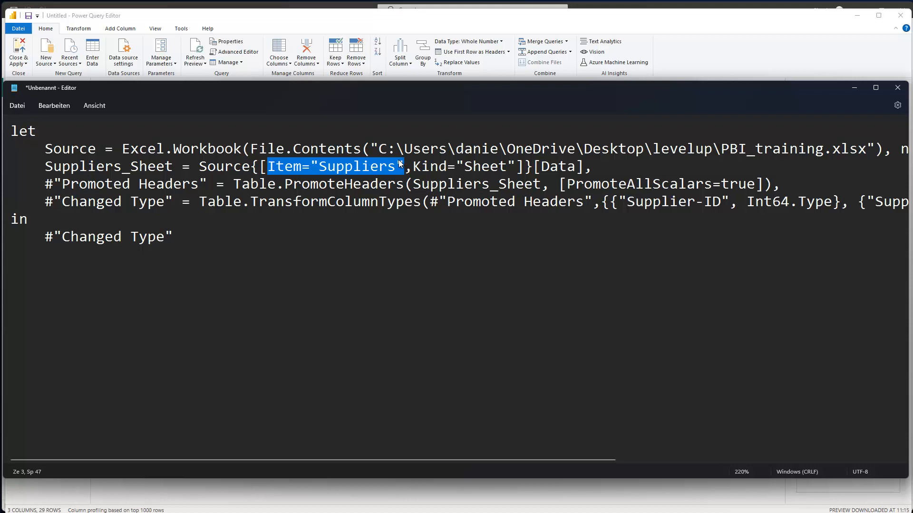
left_click(312, 167)
left_click_drag(260, 168, 525, 163)
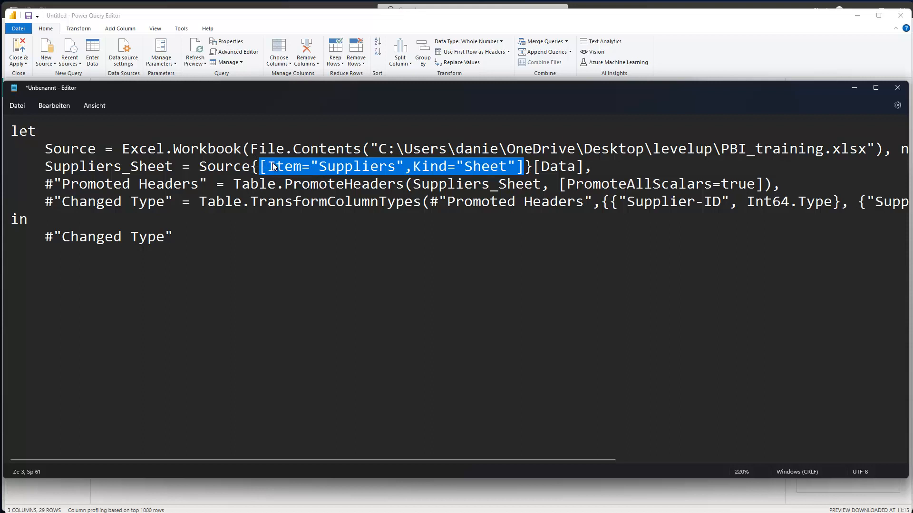
key("Delete")
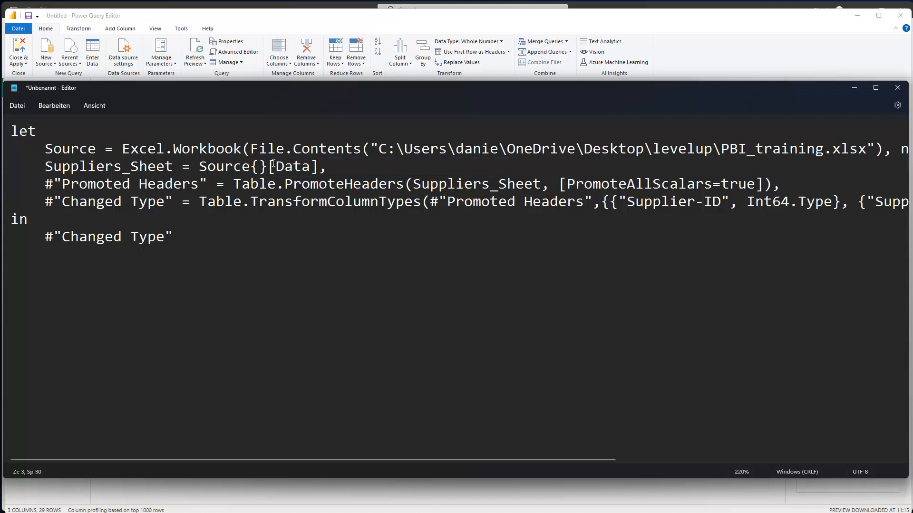
type("2")
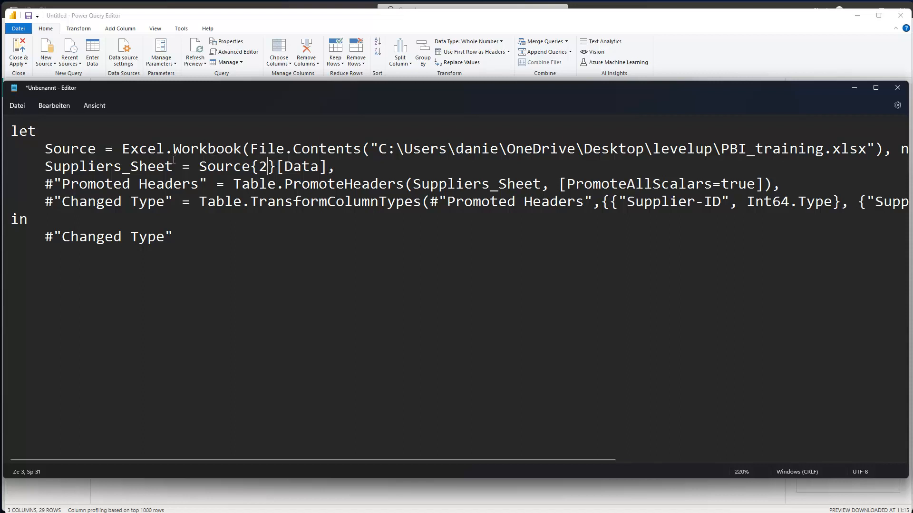
Copy the edited code from Notepad, replace the Suppliers query's code with it in Power Query's Advanced Editor, and apply it
key("ctrl+a")
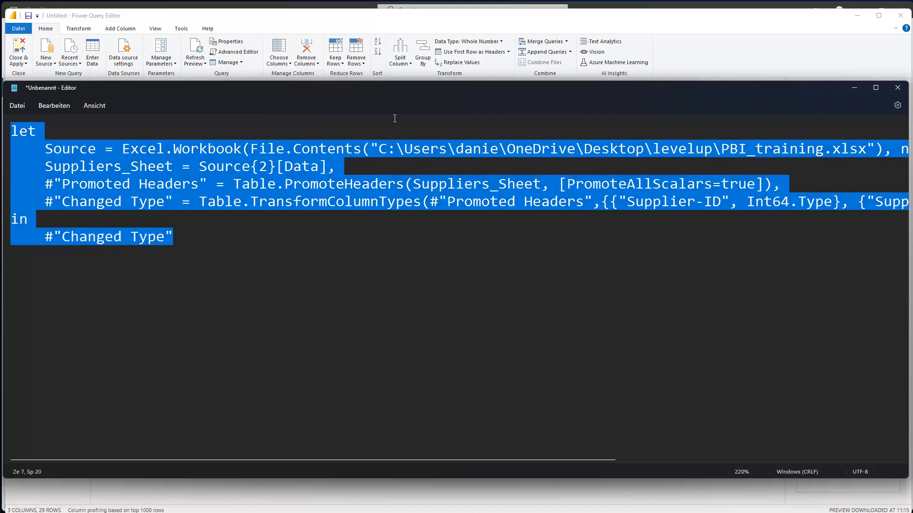
left_click(615, 32)
left_click(377, 160)
key("ctrl+a")
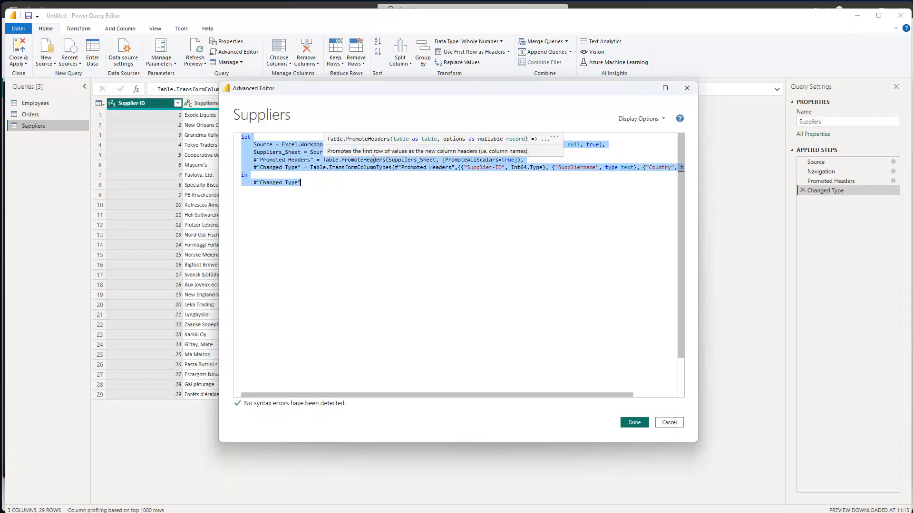
key("ctrl+v")
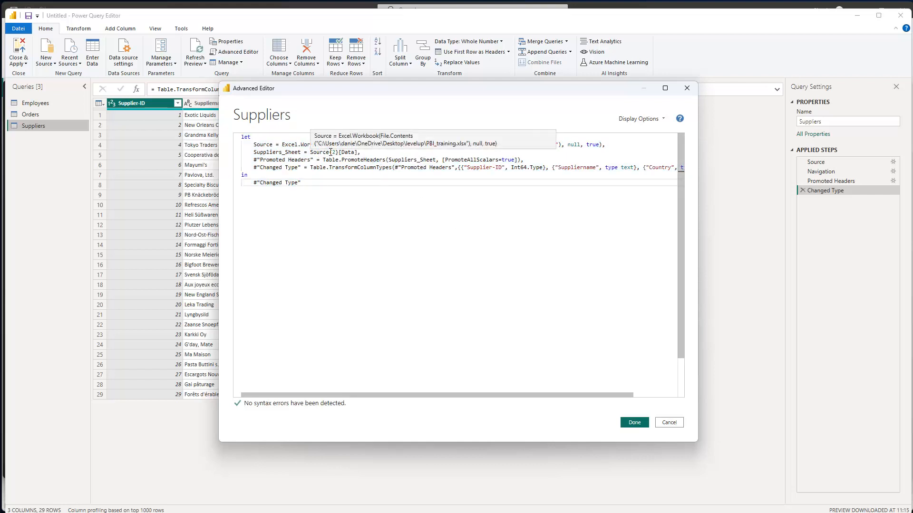
left_click_drag(408, 91, 478, 96)
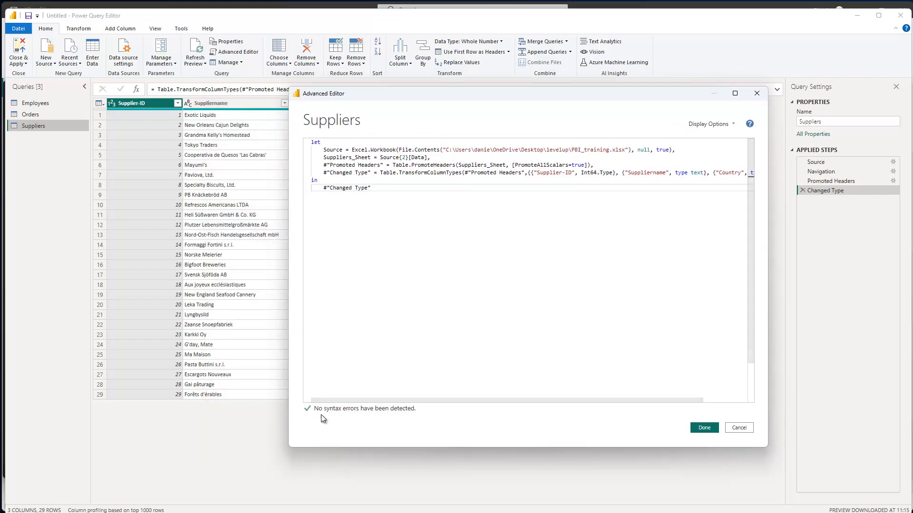
left_click(705, 429)
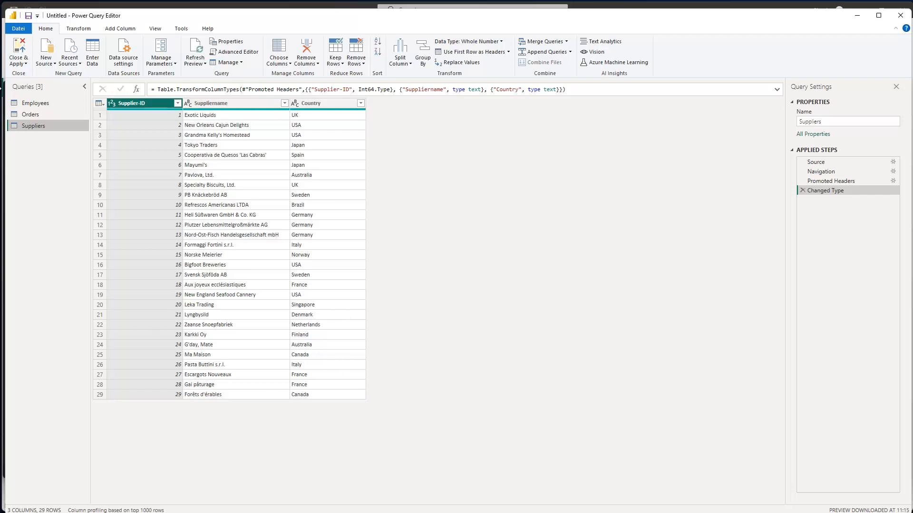
Edit the Orders query's code so the Orders_Sheet line reads Source{0}[Data] instead of referencing the sheet by name, and apply it
left_click(30, 116)
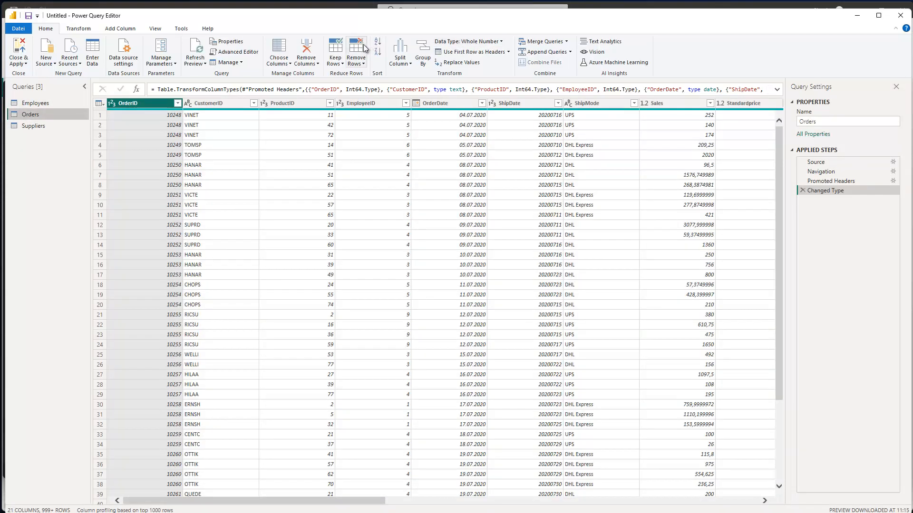
left_click(233, 52)
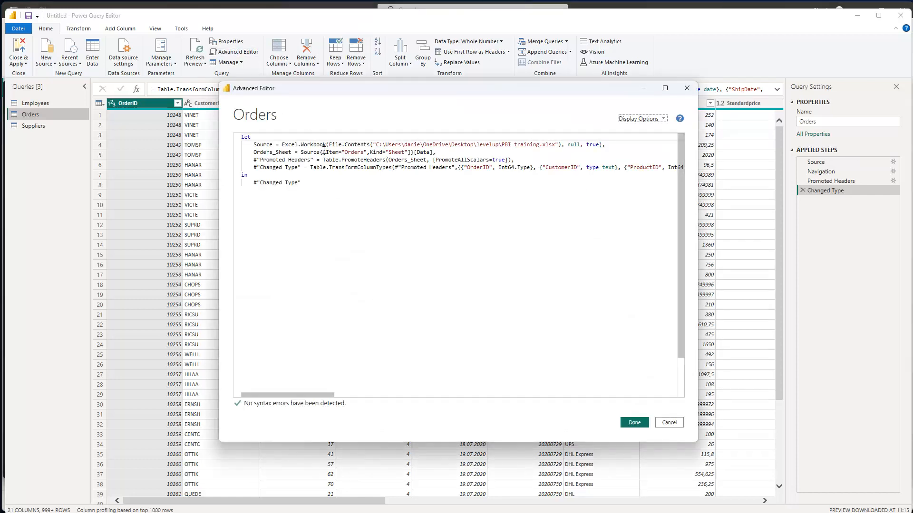
left_click_drag(324, 151, 410, 152)
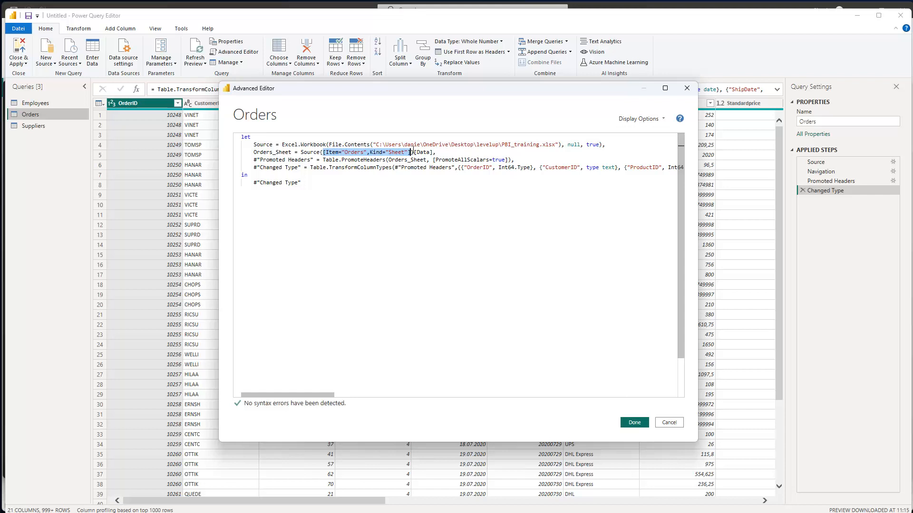
key("Delete")
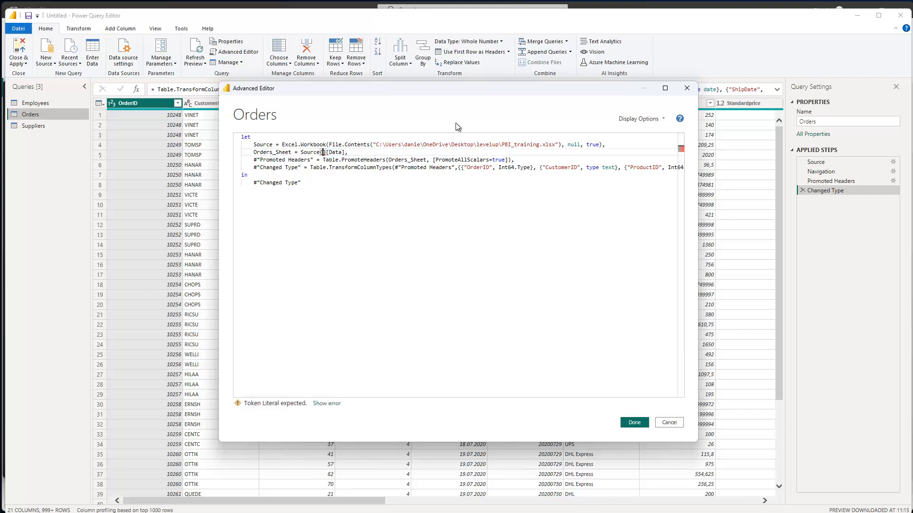
type("0")
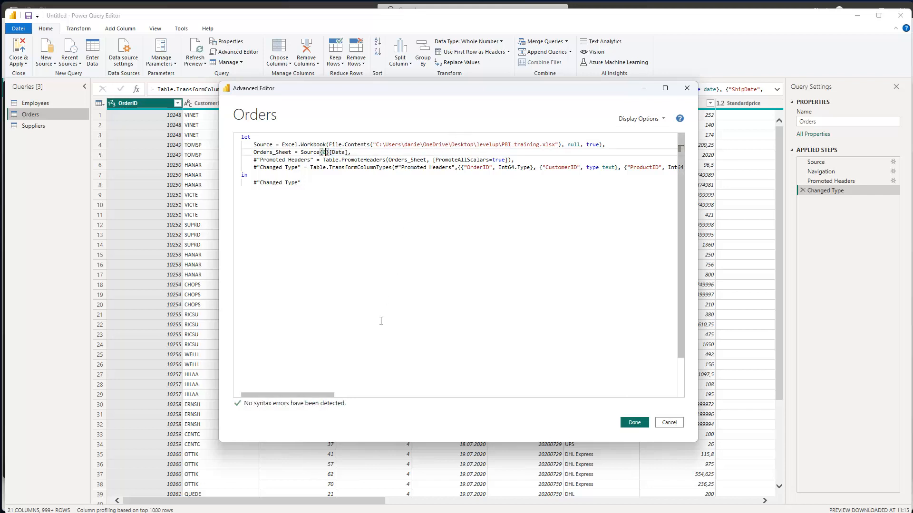
left_click(636, 422)
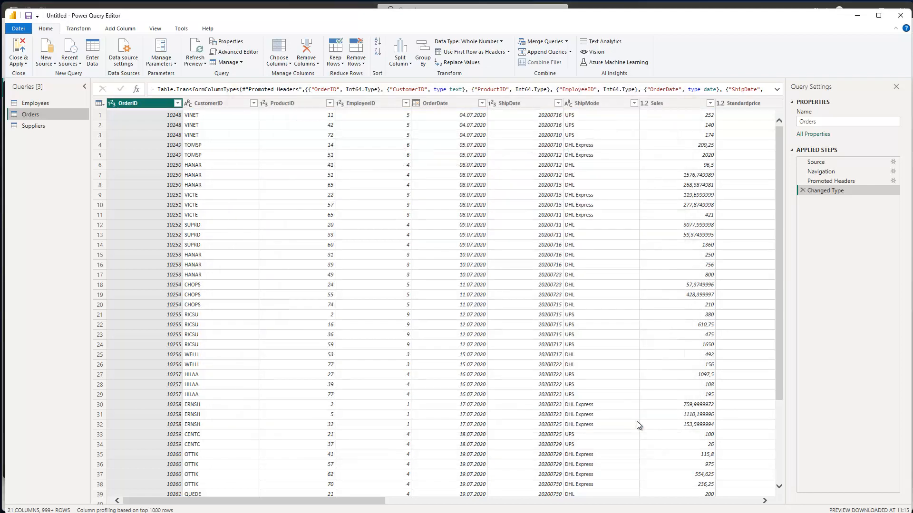
Edit the Employees query's code so the Employees_Sheet line reads Source{1}[Data] instead of referencing the sheet by name, and apply it
left_click(41, 104)
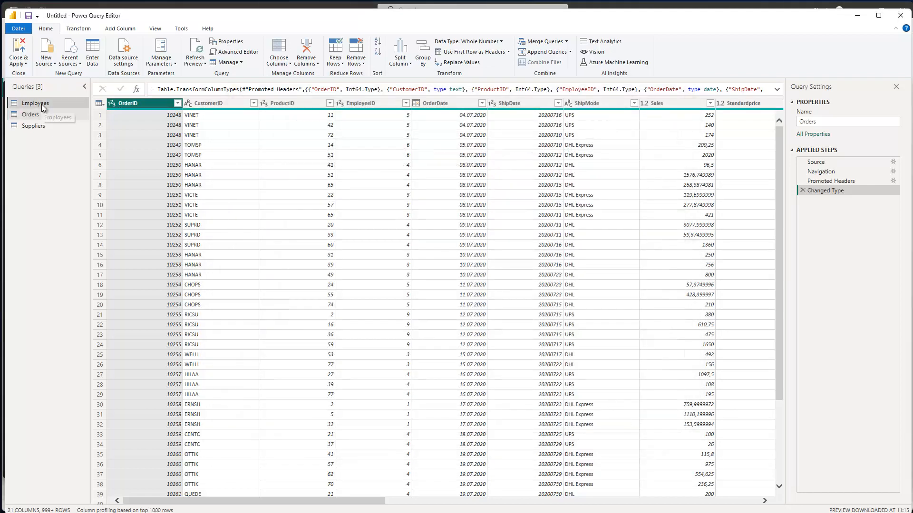
left_click(228, 52)
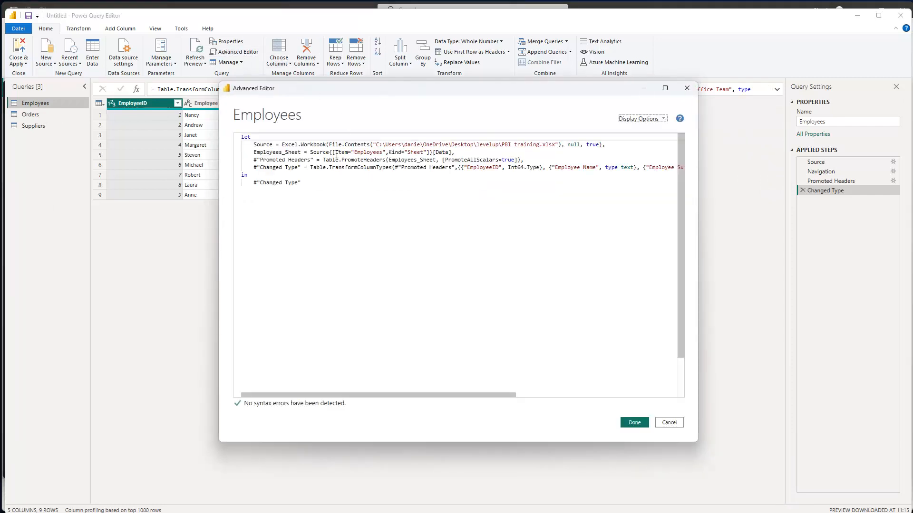
left_click_drag(335, 152, 431, 152)
key("BackSpace")
key("BackSpace")
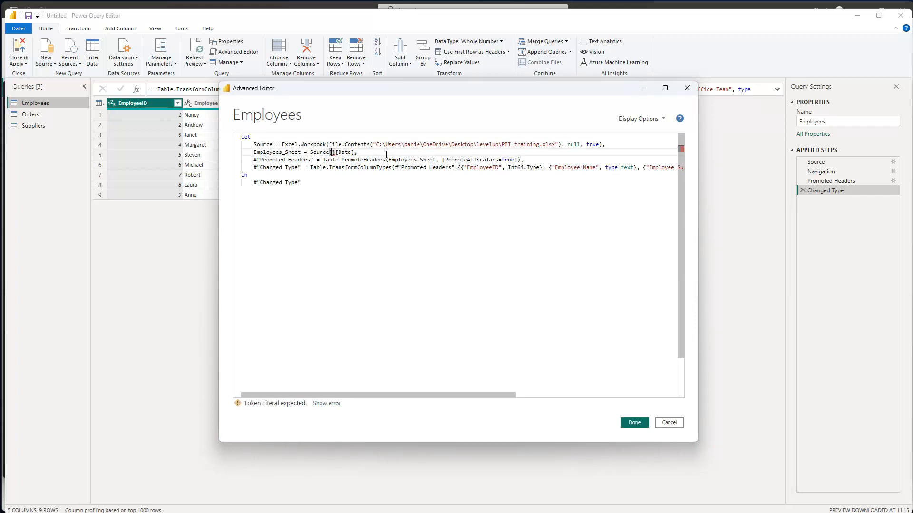
type("1")
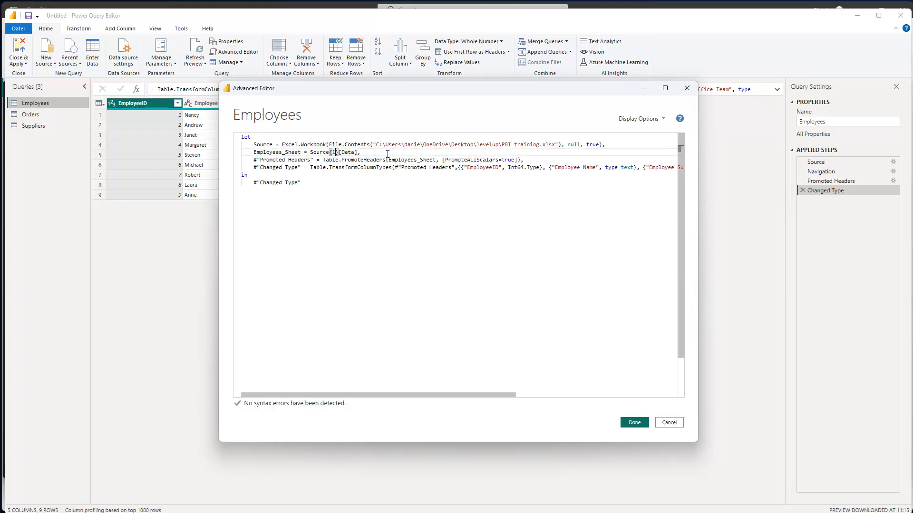
left_click(635, 423)
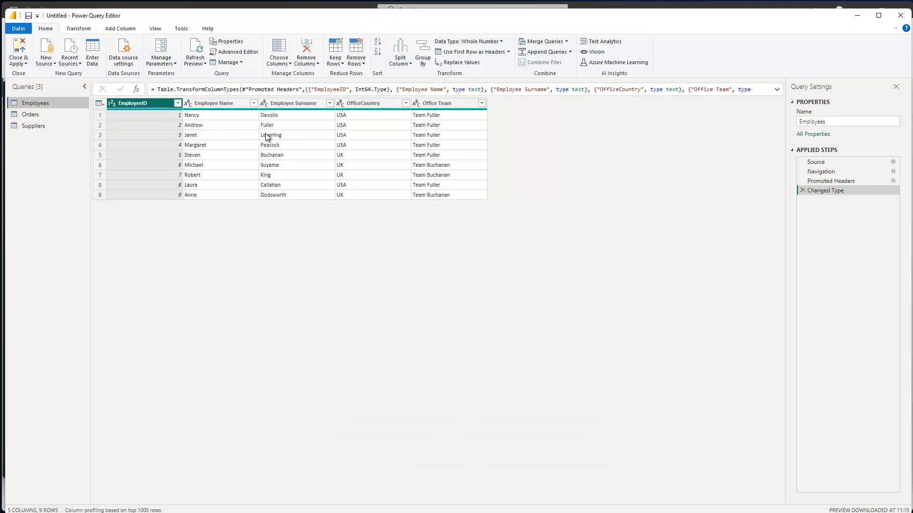
Close Power Query Editor with the changes applied and collapse the Orders, Suppliers and Employees tables in the field list
left_click(19, 49)
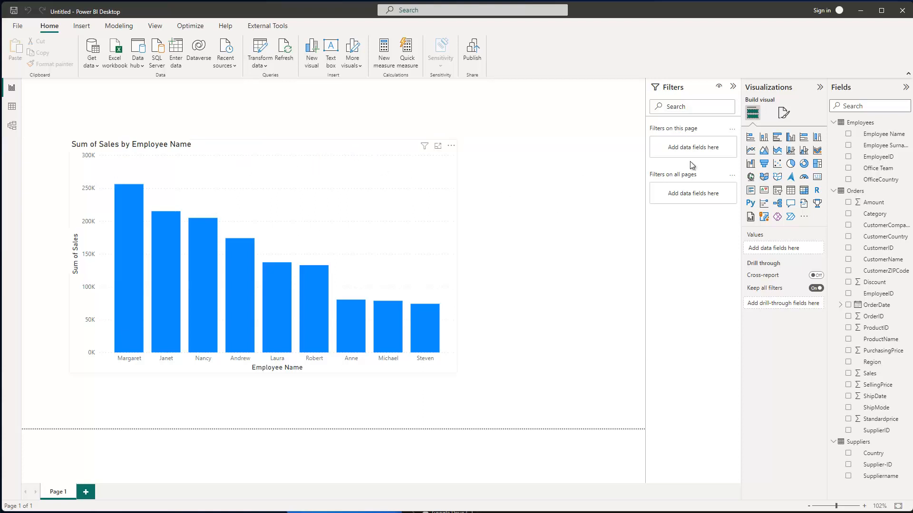
left_click(833, 192)
left_click(832, 205)
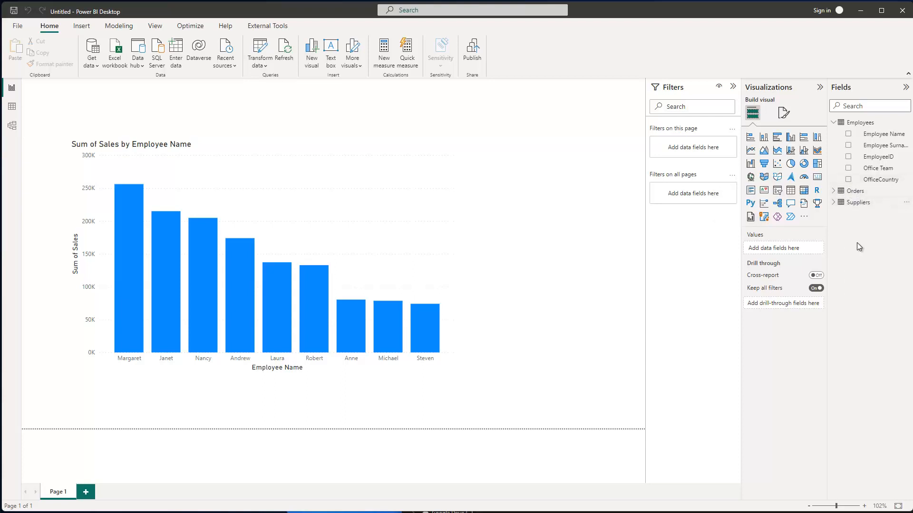
left_click(833, 122)
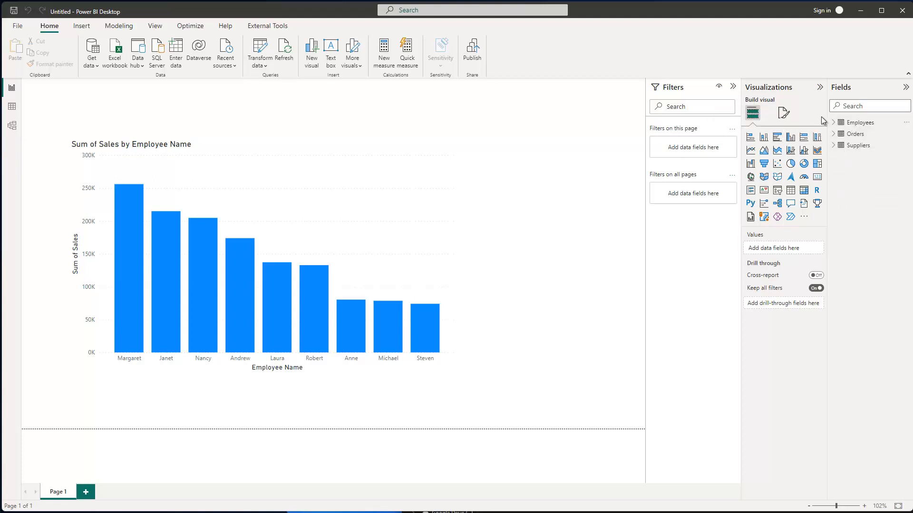
mouse_move(841, 135)
Switch to the PBI_training.xlsx workbook in Excel and rename the Orders sheet as Orders_23
left_click(912, 295)
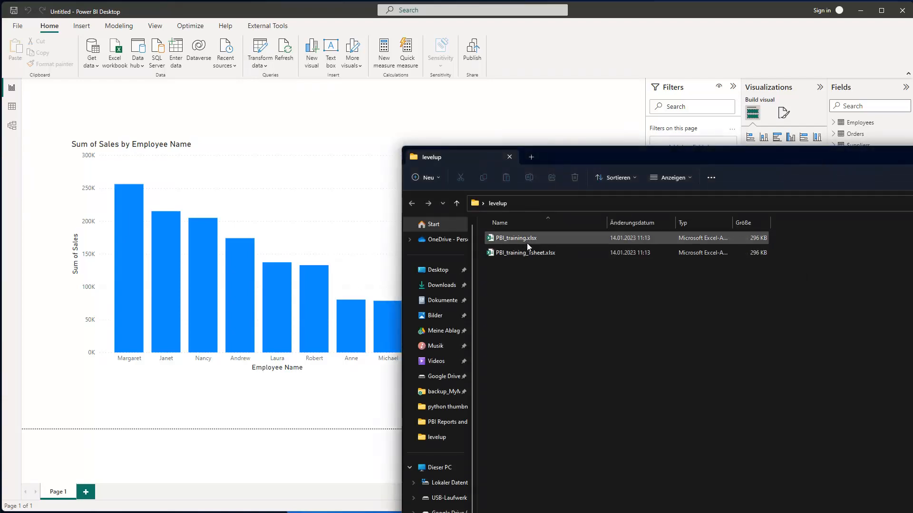
key("alt+Tab")
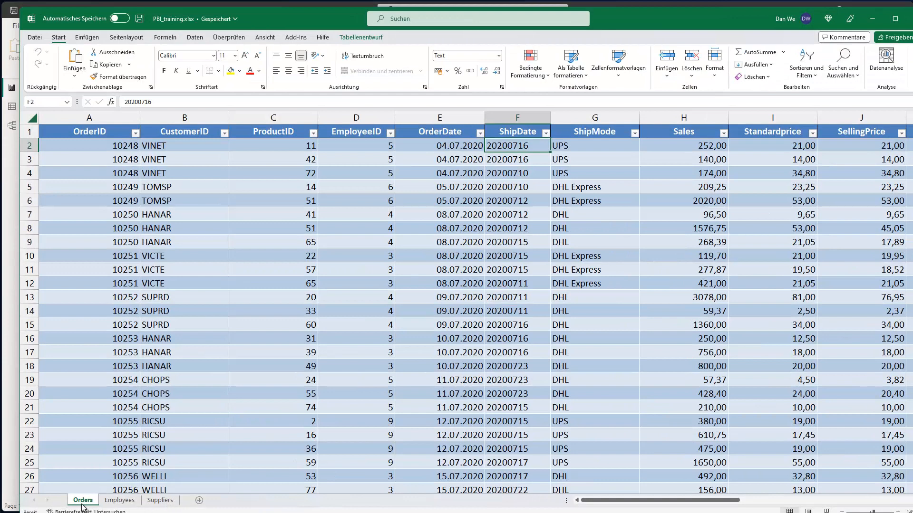
mouse_move(82, 507)
left_mouse_down()
mouse_move(183, 501)
mouse_move(110, 499)
left_mouse_up()
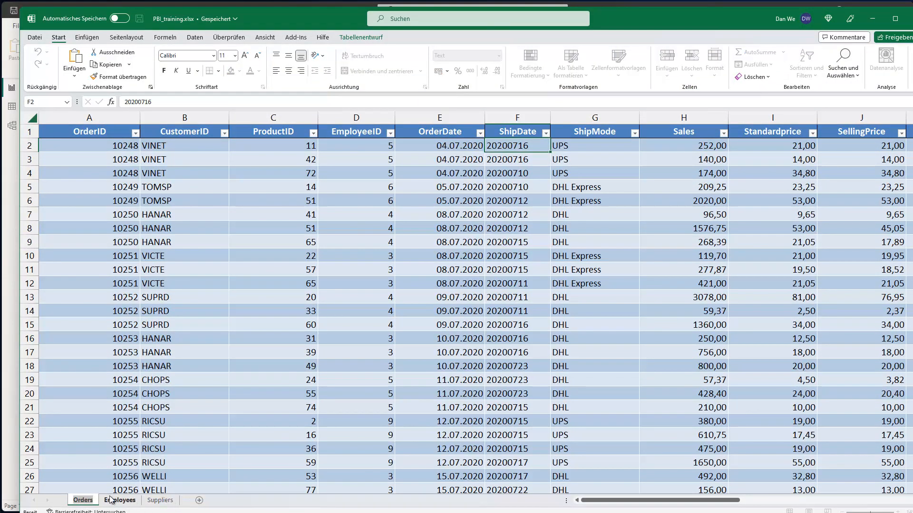
type("Orders_23")
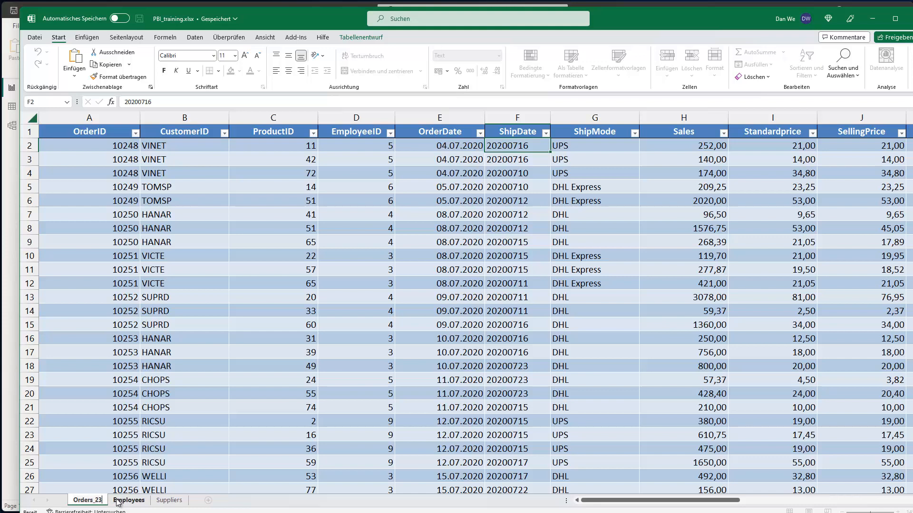
left_click(117, 503)
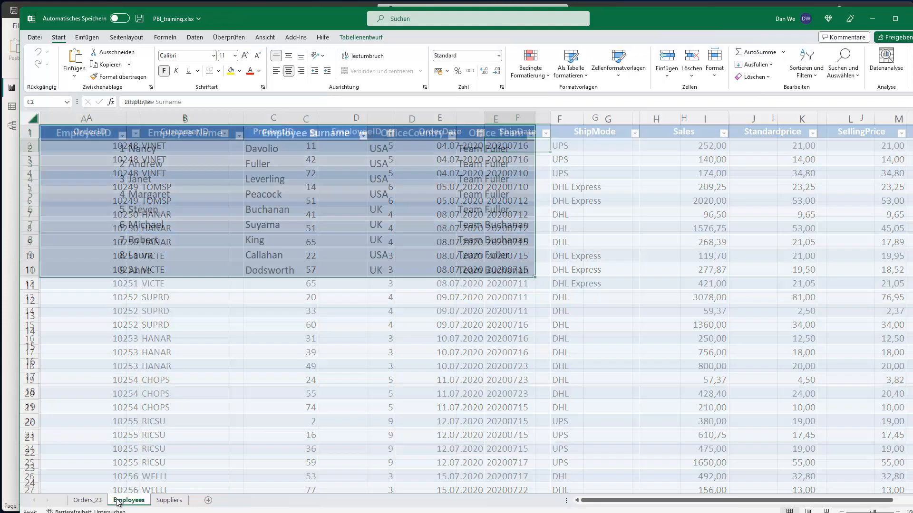
Rename the Employees sheet as Employees_23
double_click(150, 500)
type("_23")
key("Return")
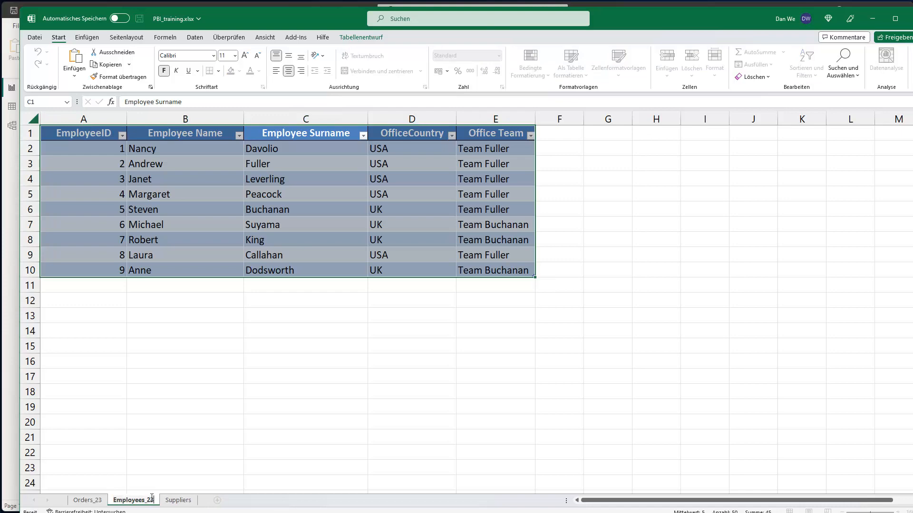
Rename the Suppliers sheet as Suppliers_23 and save the workbook
left_click(189, 499)
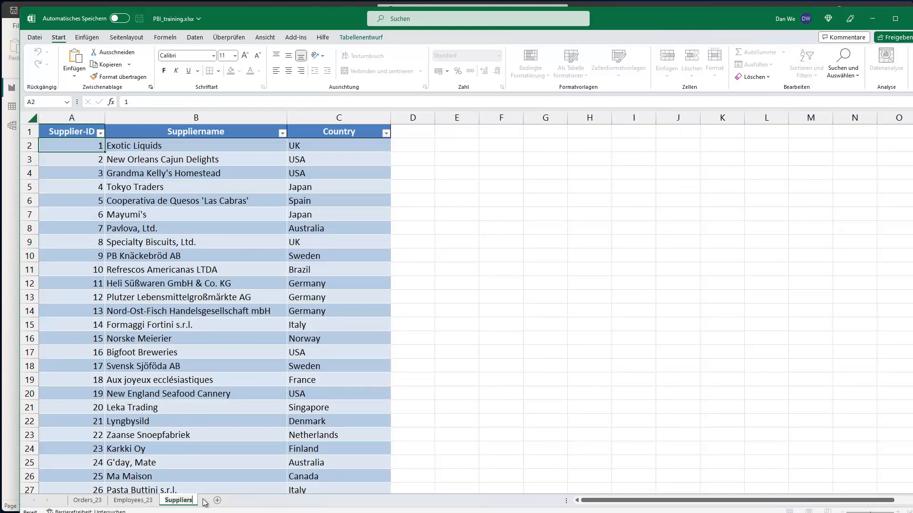
type("_23")
key("Return")
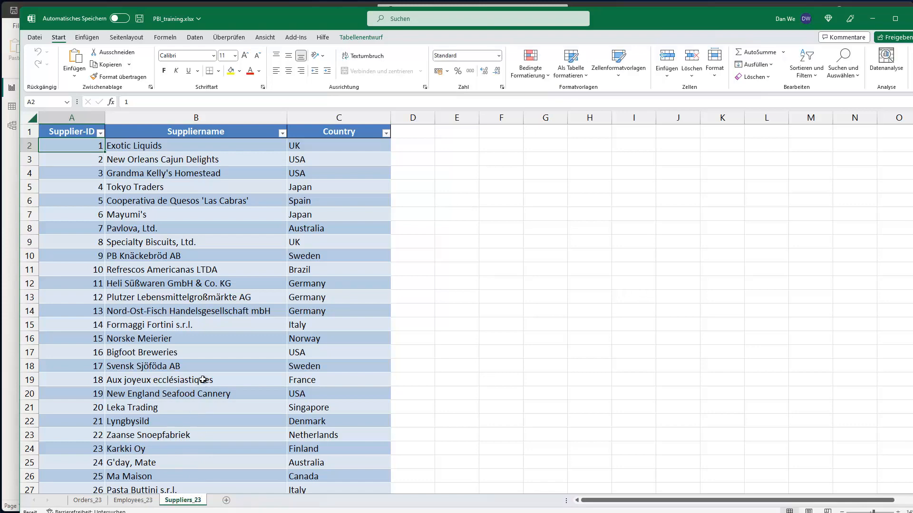
key("ctrl+s")
mouse_move(309, 15)
left_mouse_down()
mouse_move(655, 169)
mouse_move(704, 168)
mouse_move(430, 70)
mouse_move(346, 23)
mouse_move(309, 17)
left_mouse_up()
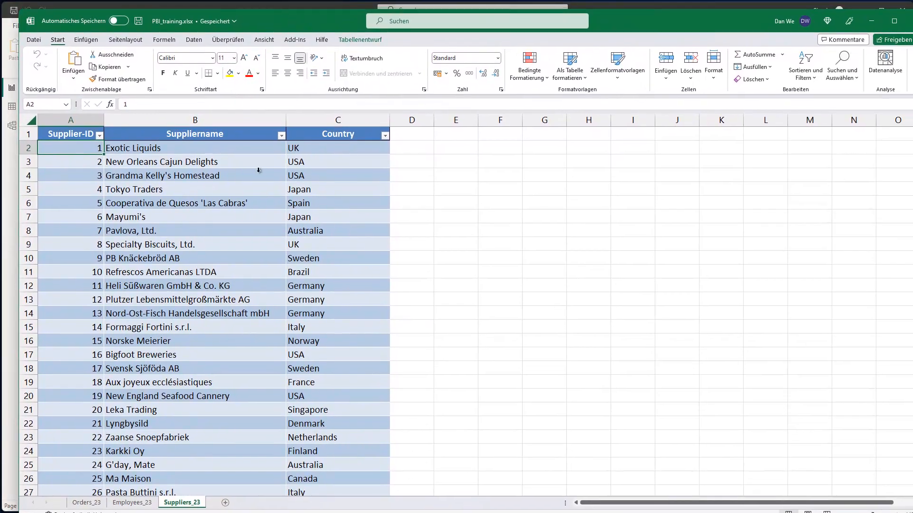
On the Employees_23 sheet, replace the employee's first name in cell B8 with a different first name and save the workbook
left_click(132, 503)
left_click(101, 288)
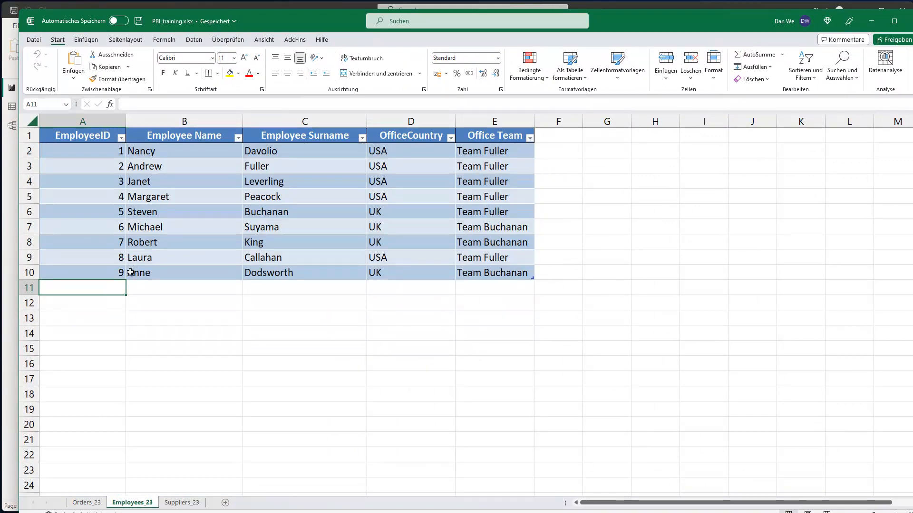
left_click(148, 244)
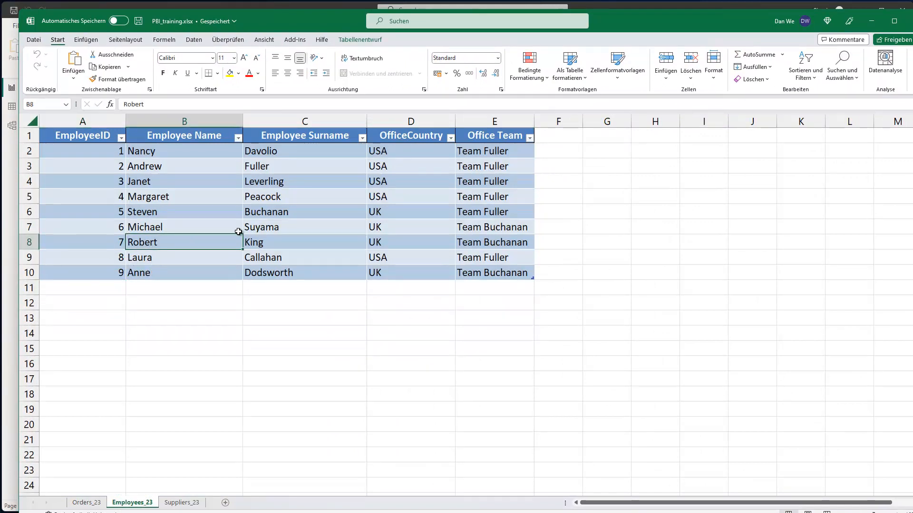
type("Dan")
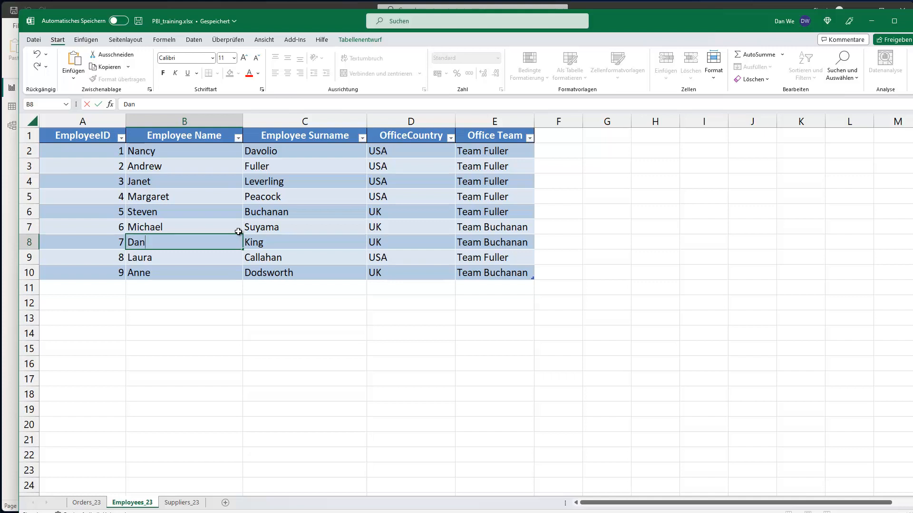
key("Tab")
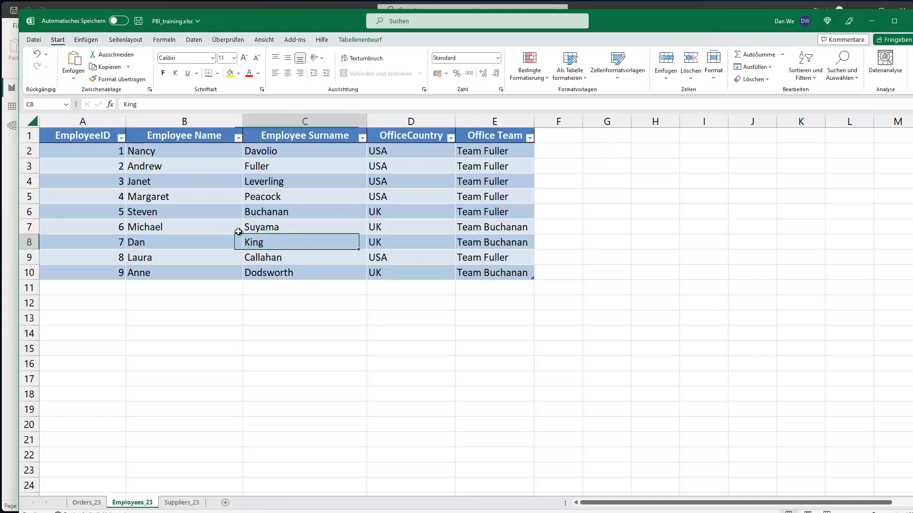
key("ctrl+s")
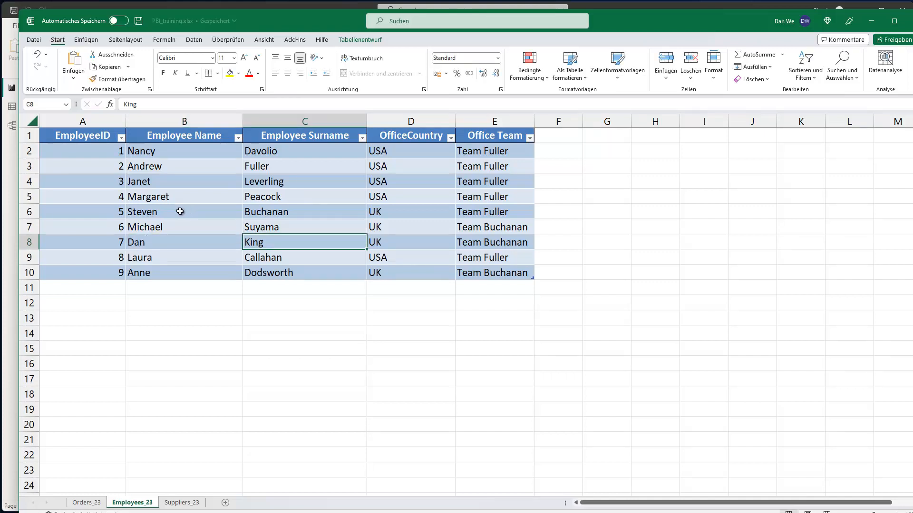
Minimize the Excel workbook, return to the Power BI Desktop report and refresh its data
left_click(868, 22)
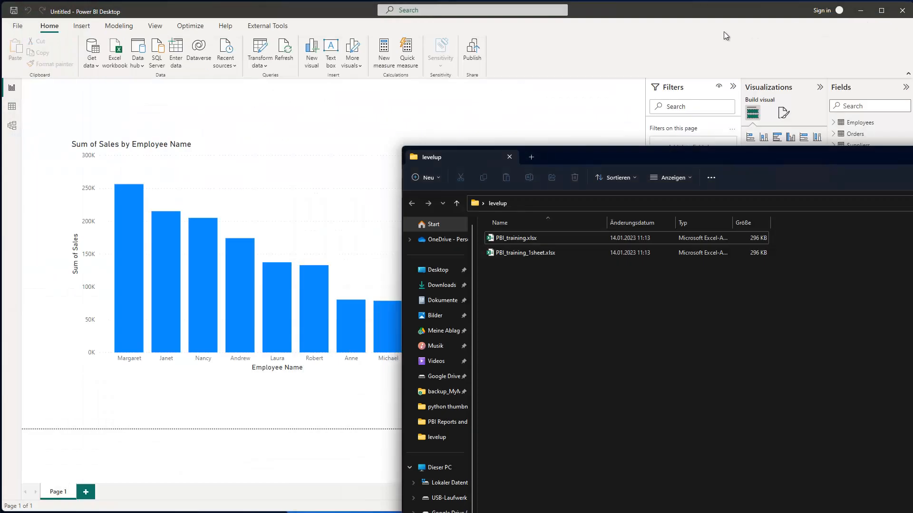
left_click(507, 112)
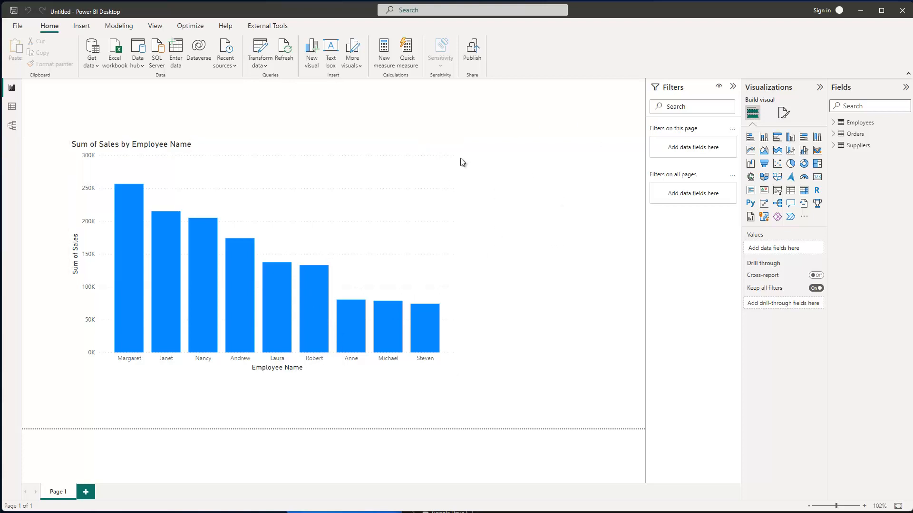
left_click(285, 50)
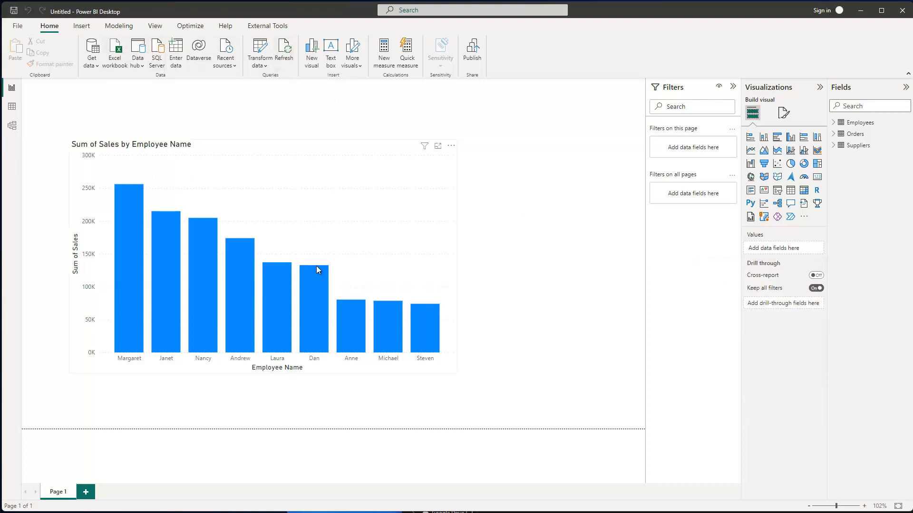